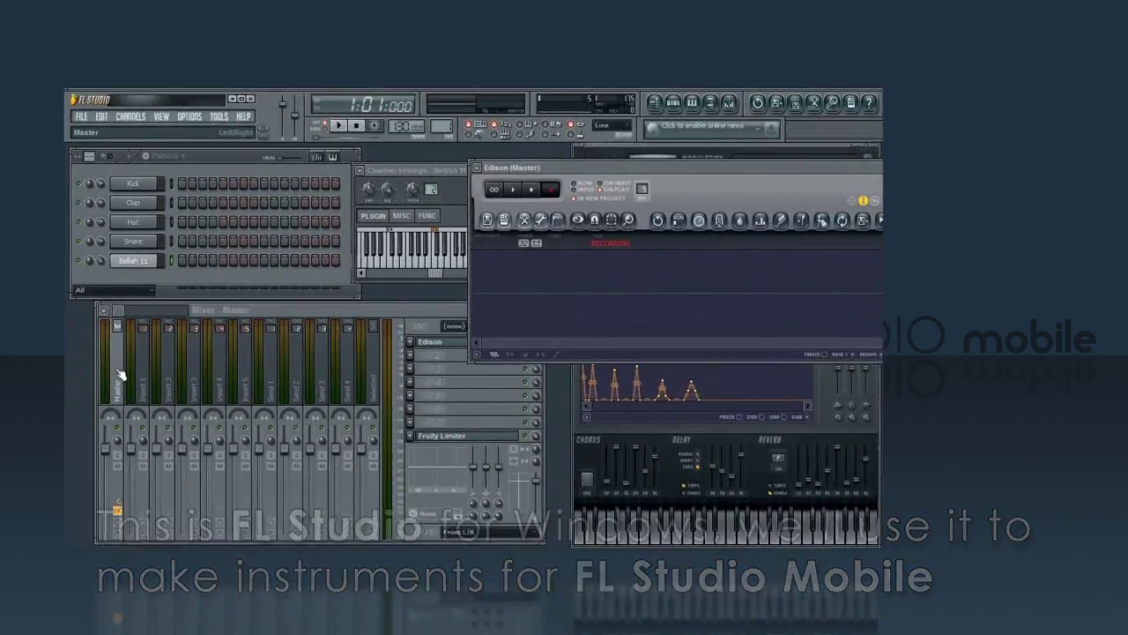
Move the Edison (Master) recorder window up and to the right, clear of the mixer.
left_click_drag(833, 104, 566, 291)
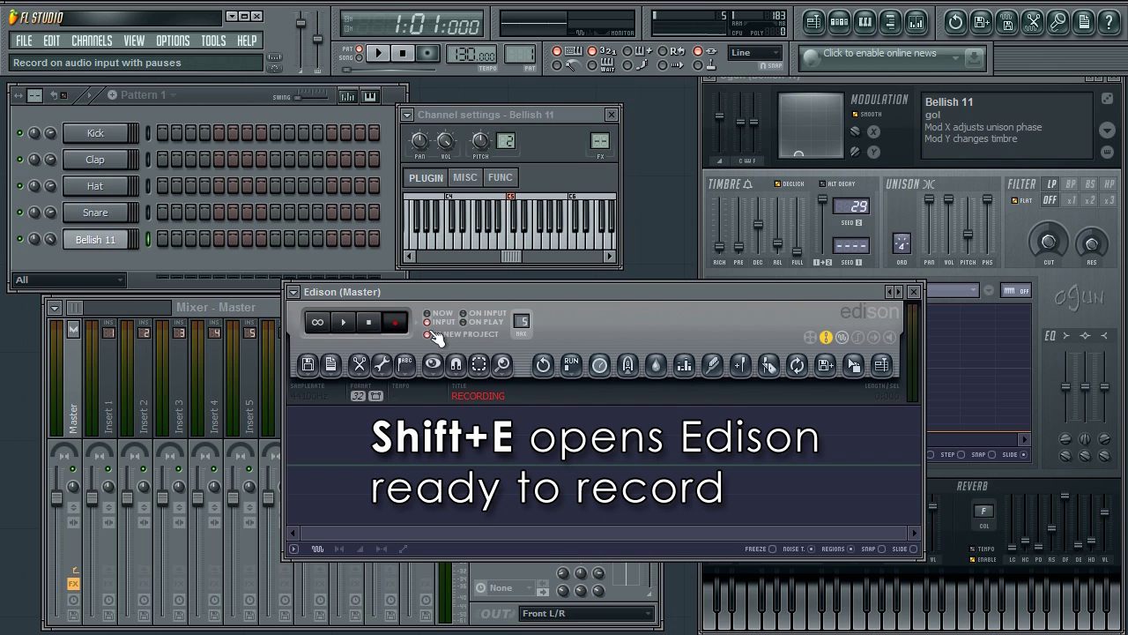
left_click_drag(540, 294, 313, 107)
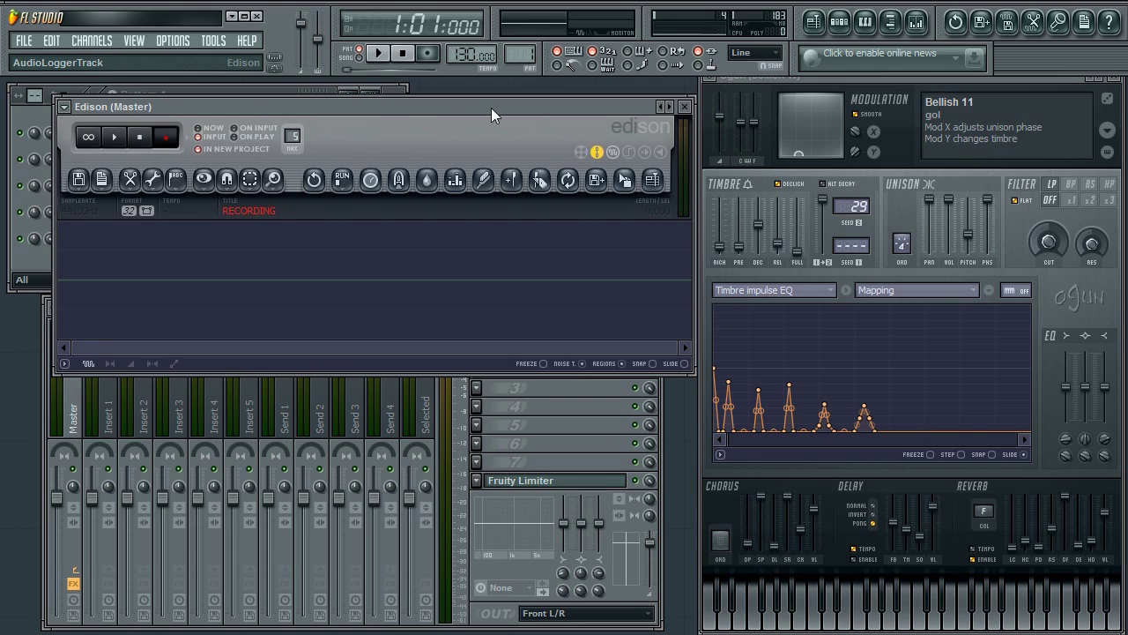
left_click_drag(491, 108, 897, 137)
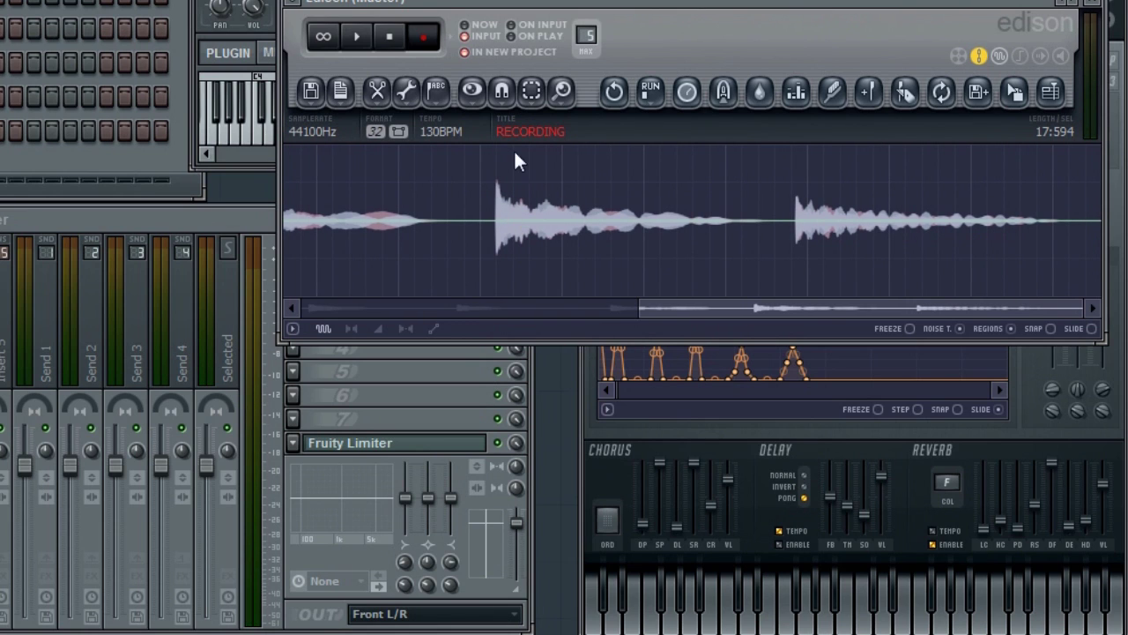
Stop the Edison recording and auto-slice it into five markers, one at each note onset.
left_click(427, 38)
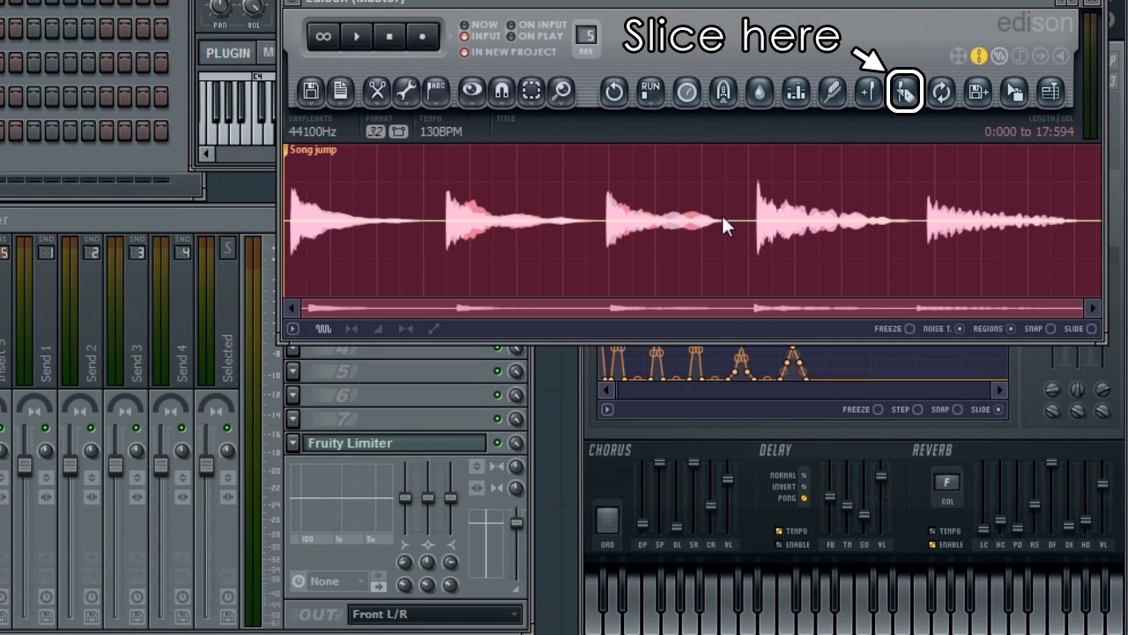
left_click(905, 91)
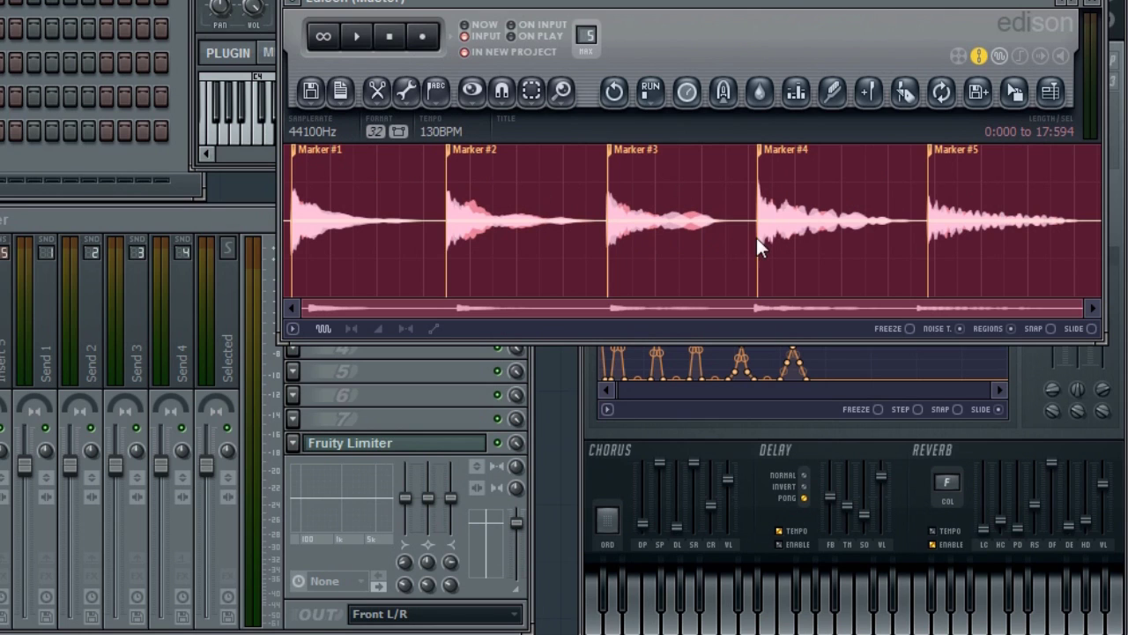
right_click(314, 157)
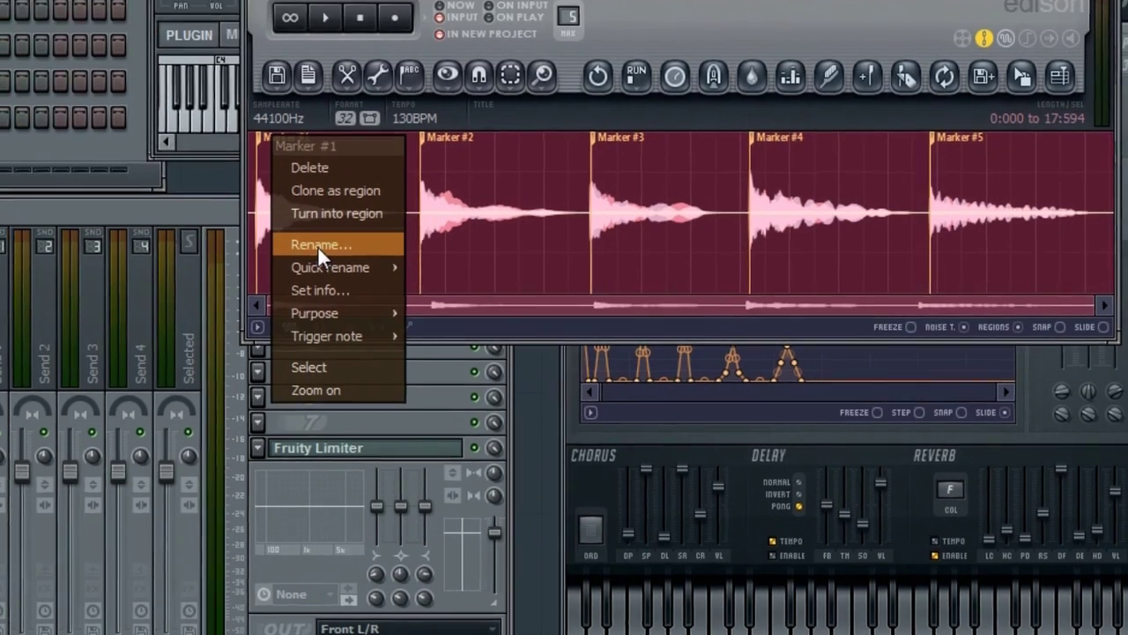
Name the first two Edison markers Bellish_C2 and Bellish_C3.
left_click(349, 251)
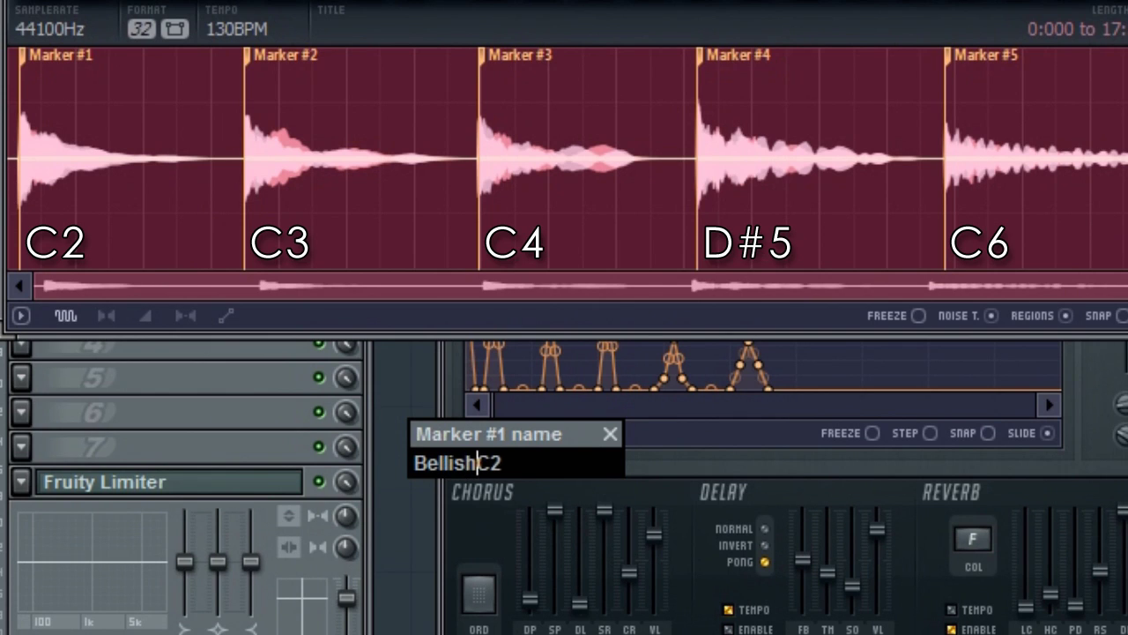
key("ctrl+a")
key("ctrl+c")
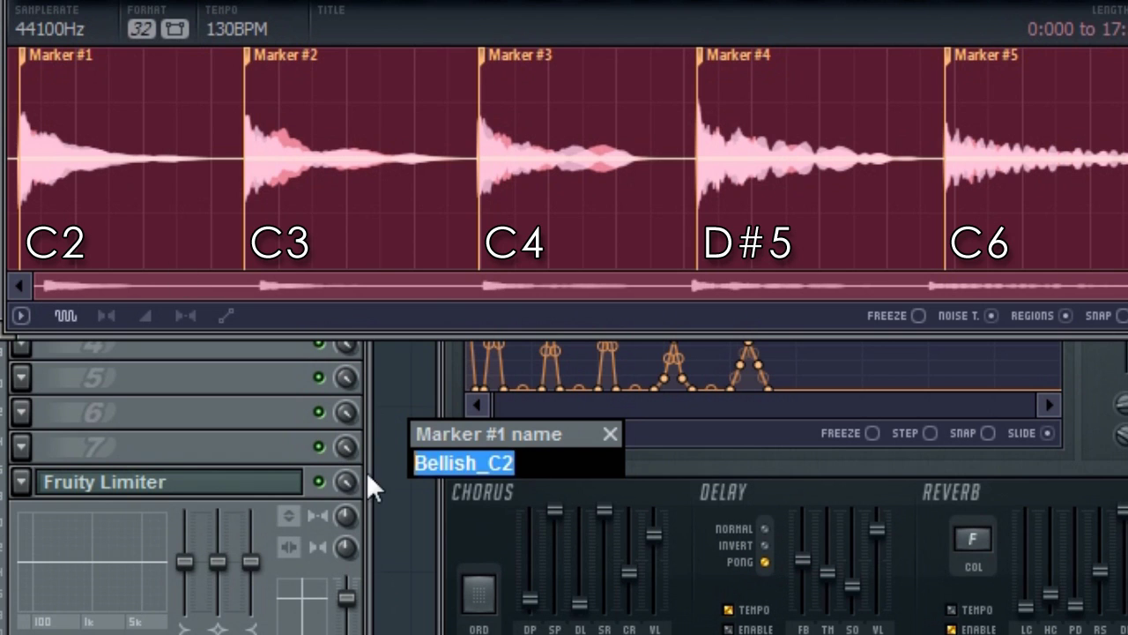
key("Return")
right_click(280, 57)
left_click(327, 202)
key("ctrl+v")
key("BackSpace")
type("3")
key("Return")
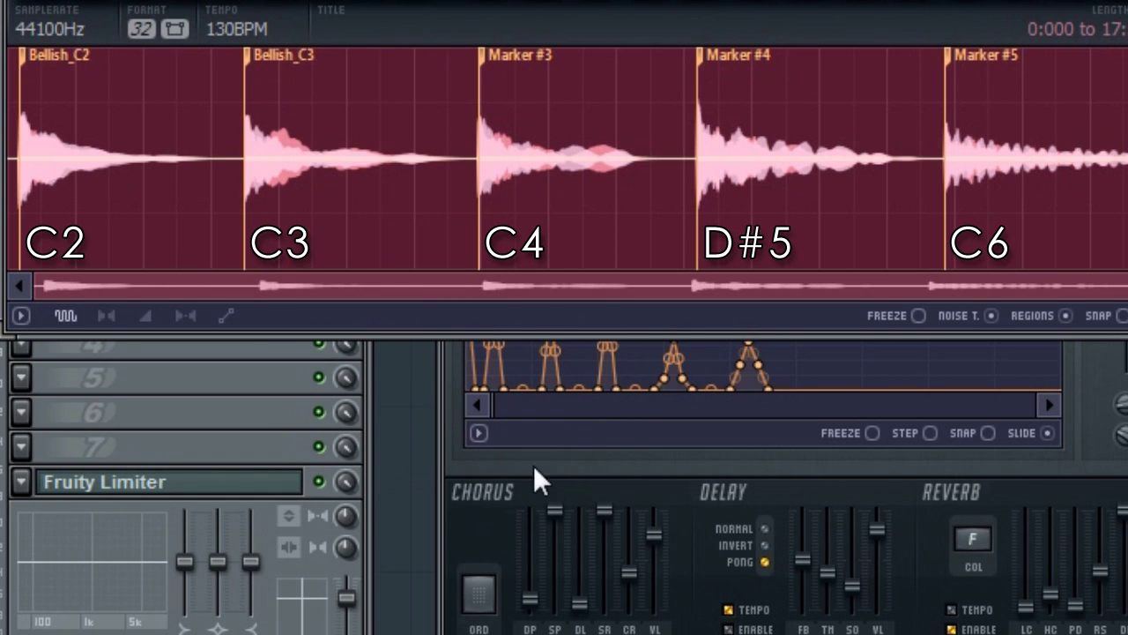
Rename Marker #3 to Bellish_C4 and Marker #4 to Bellish_D#5.
right_click(520, 56)
left_click(567, 201)
key("ctrl+v")
left_click_drag(503, 462, 526, 465)
type("4")
key("Return")
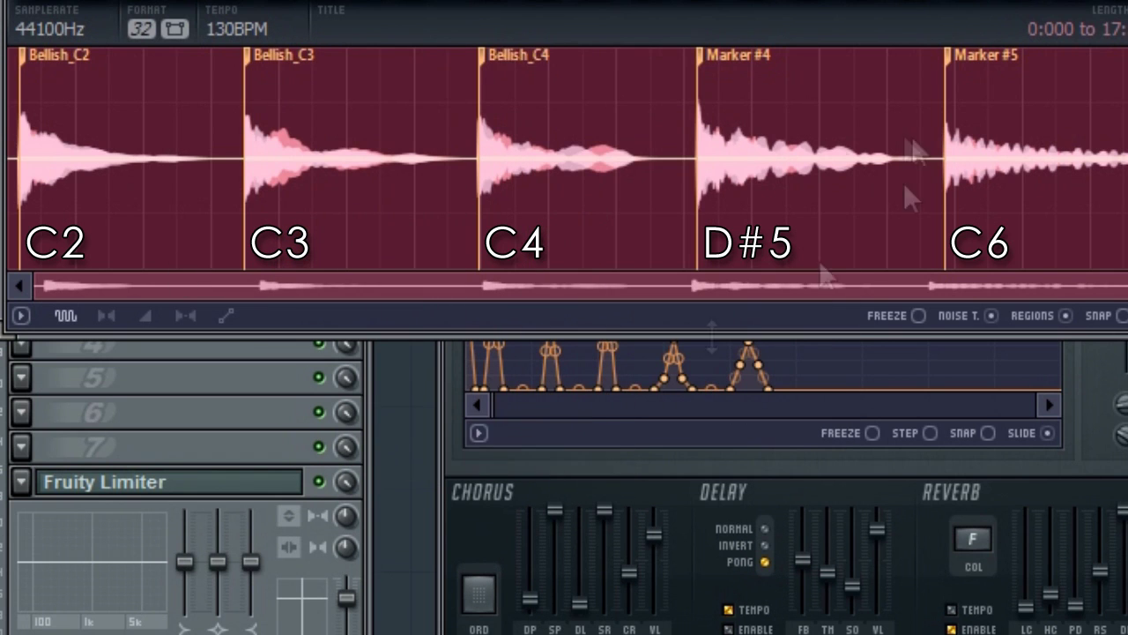
right_click(731, 56)
left_click(781, 203)
key("ctrl+v")
key("Left")
key("Left")
type("D")
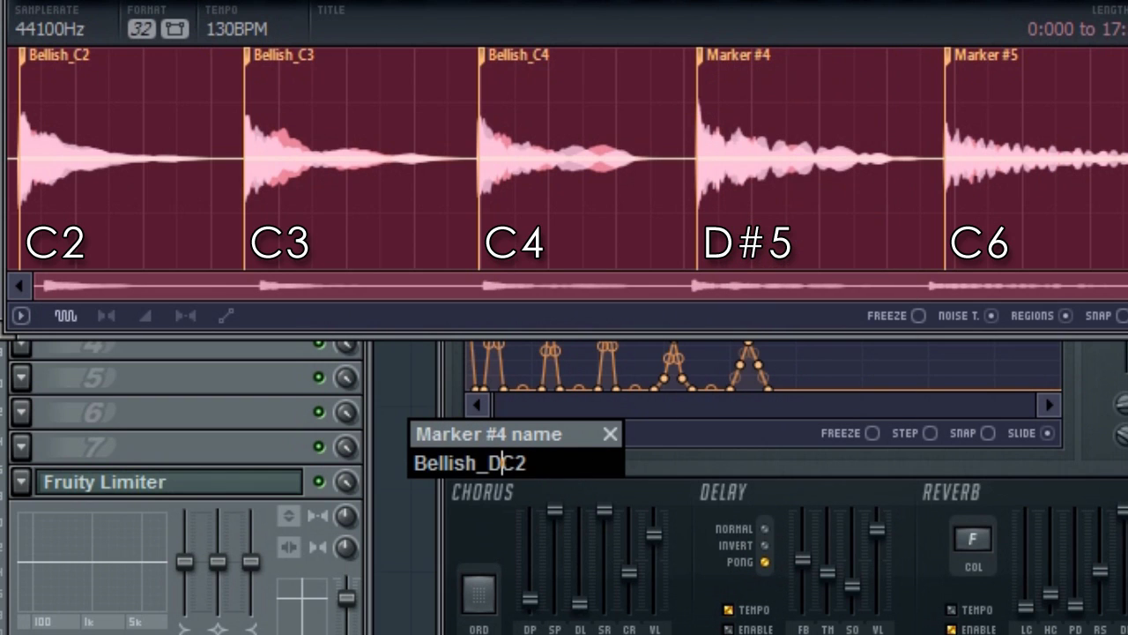
type("#5")
key("Delete")
key("Delete")
key("Return")
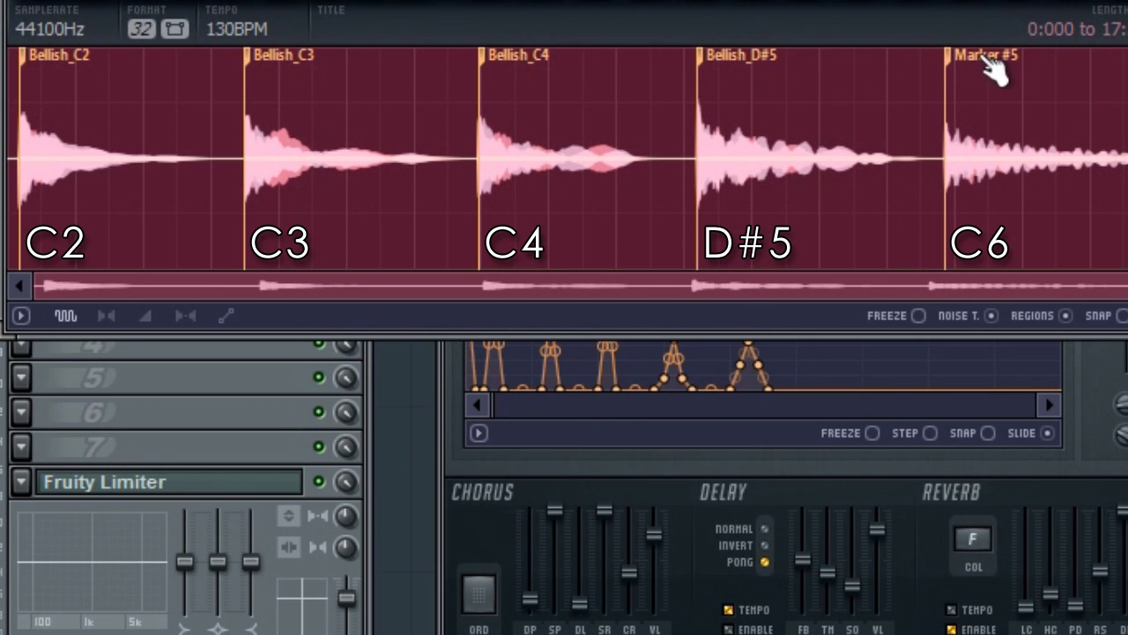
Rename Marker #5 to Bellish_C6.
right_click(987, 56)
left_click(1044, 203)
key("ctrl+v")
left_click_drag(502, 464, 488, 463)
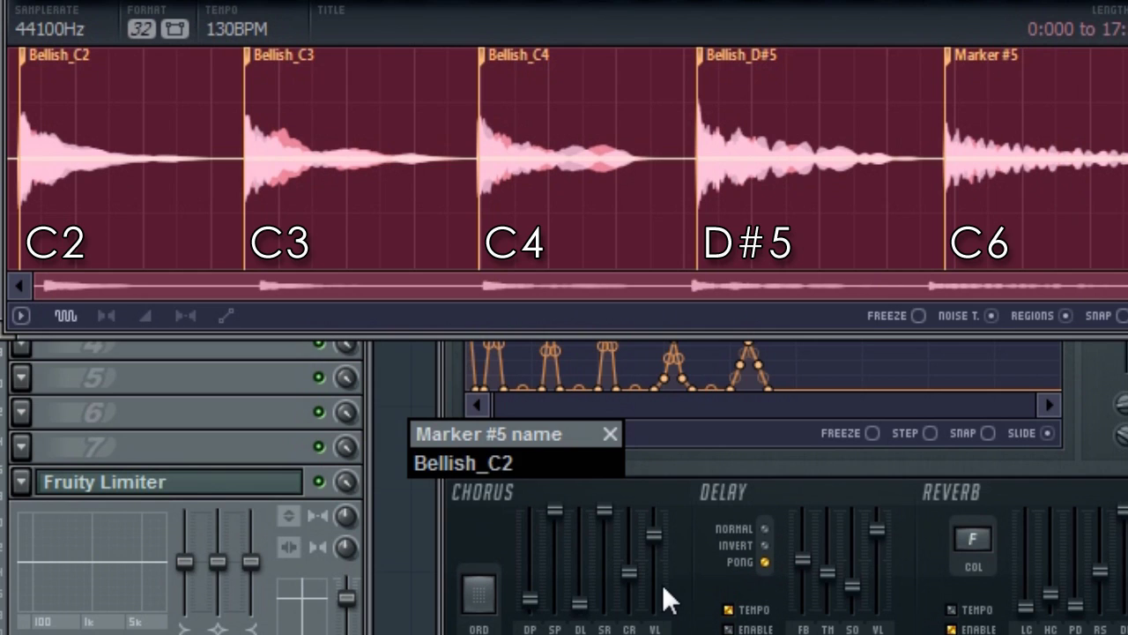
type("6")
key("Return")
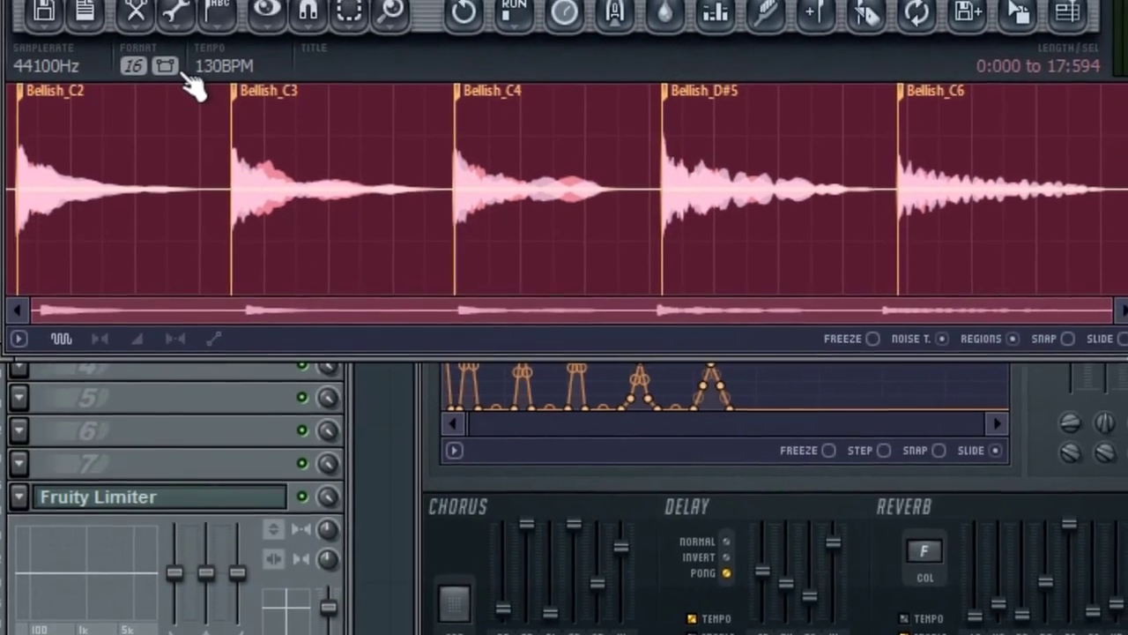
Export the named Edison regions as separate WAV files for common use.
left_click(44, 11)
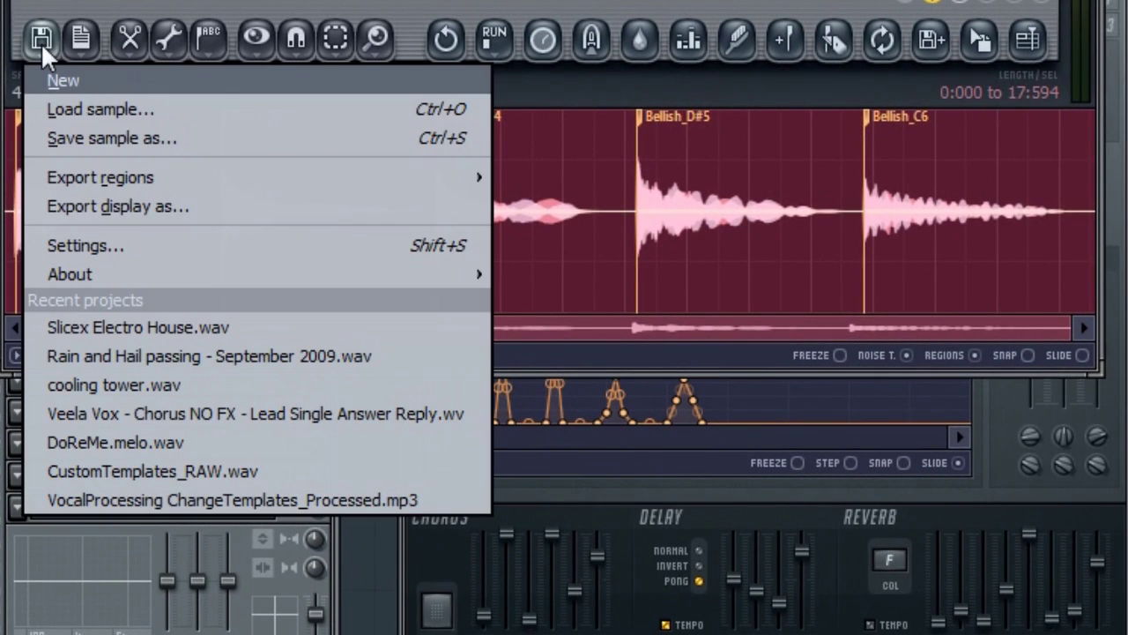
mouse_move(82, 170)
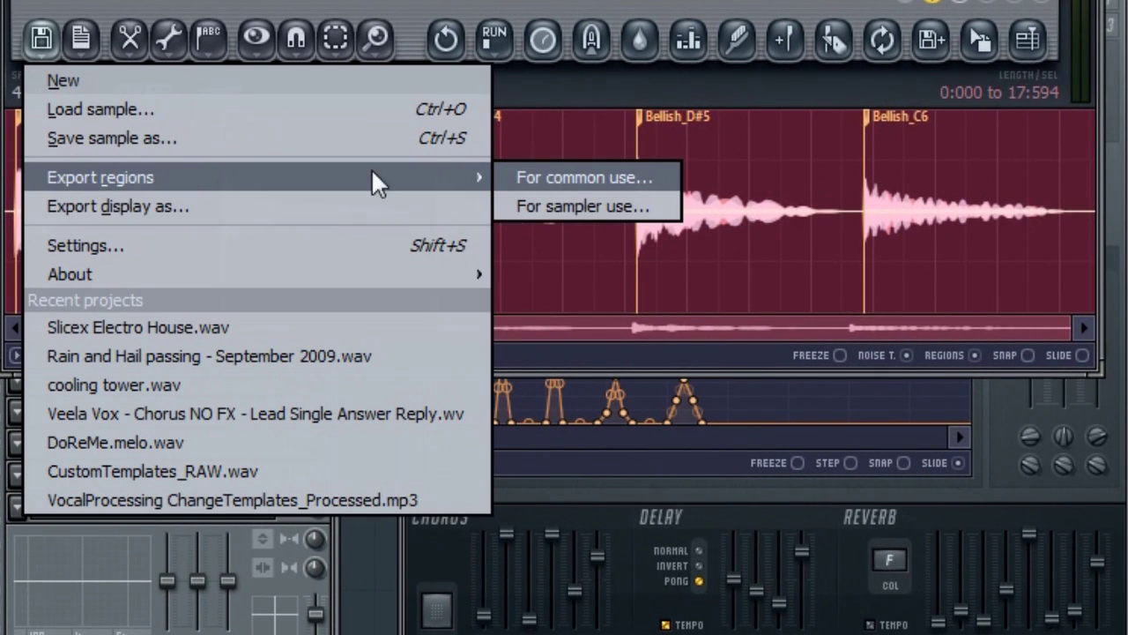
left_click(590, 174)
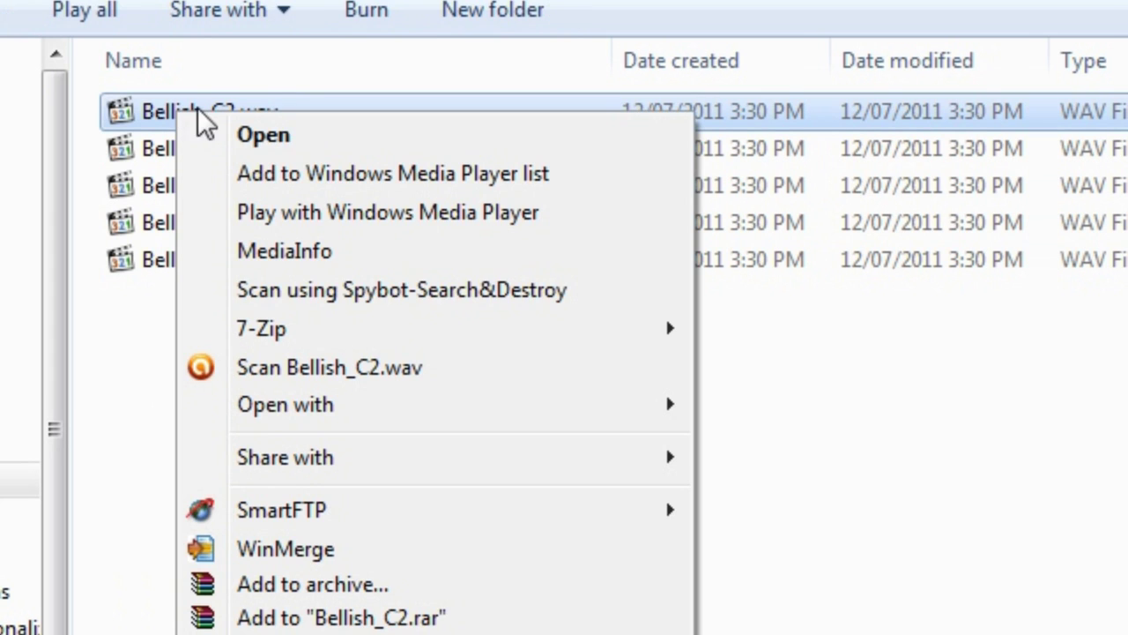
Zip the five Bellish WAV slices and rename the archive to Bellish_Piano.zip.
mouse_move(423, 335)
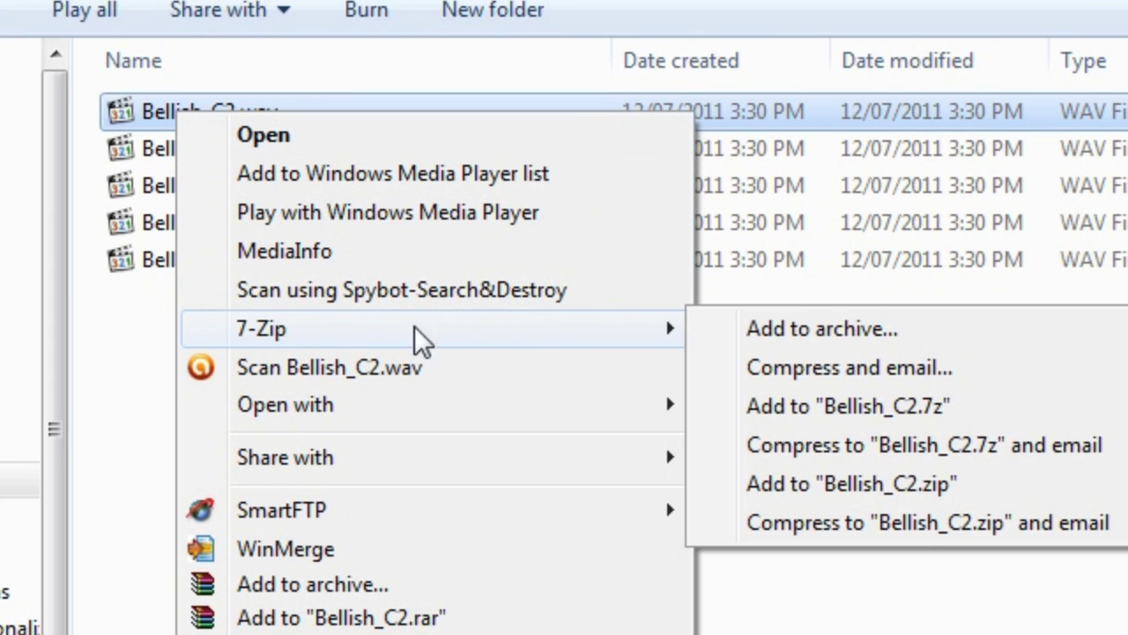
left_click(784, 339)
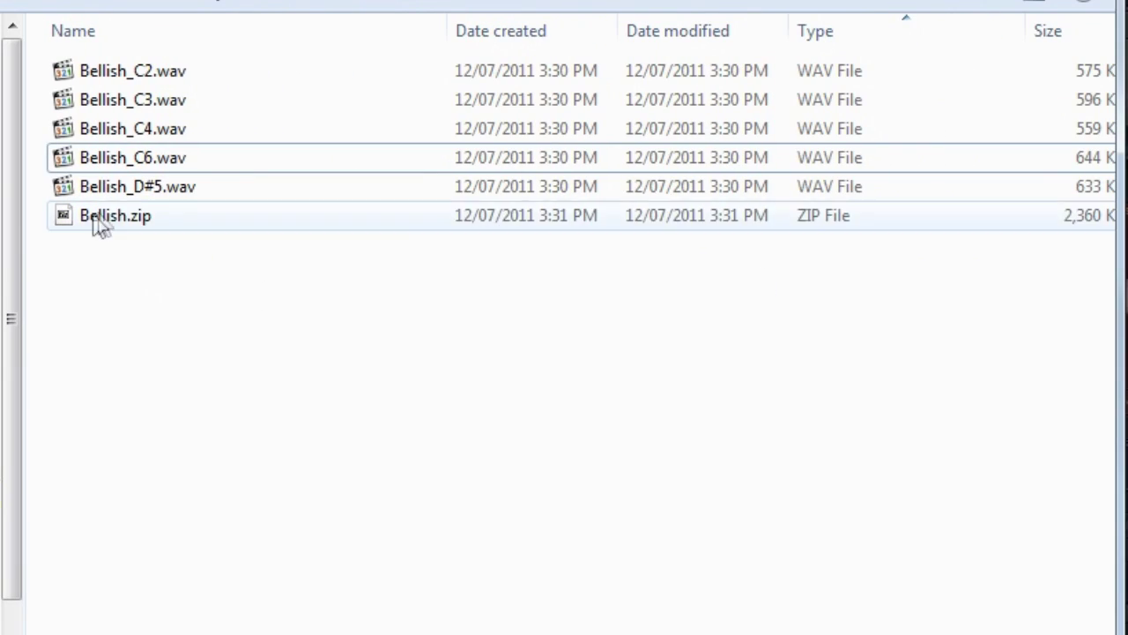
right_click(93, 221)
key("m")
key("Right")
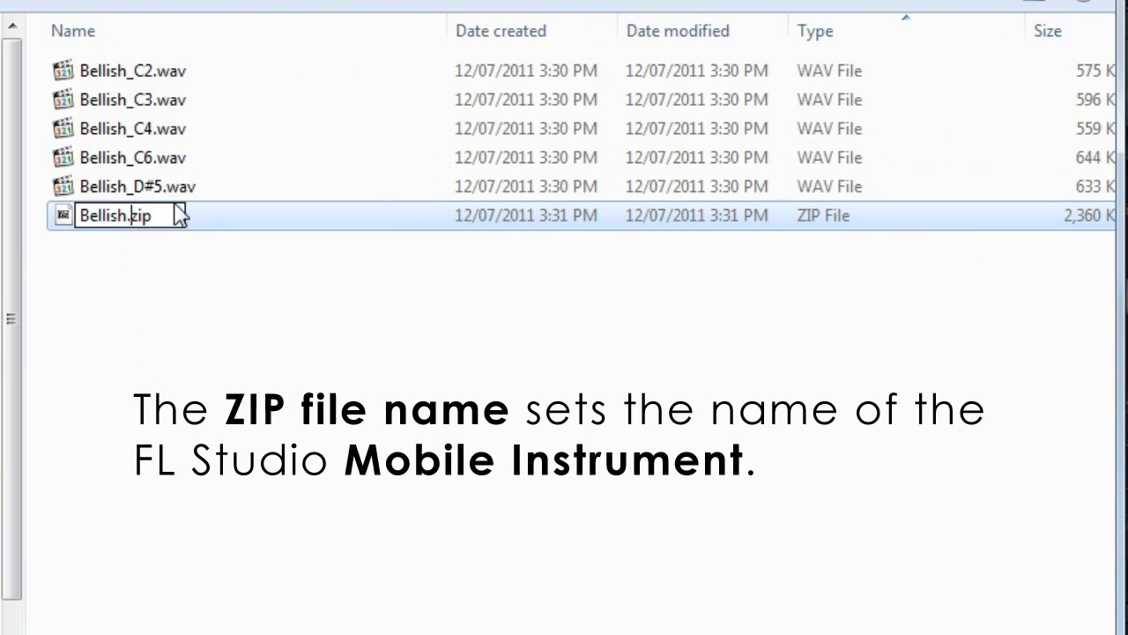
type("_Piano")
left_click(137, 340)
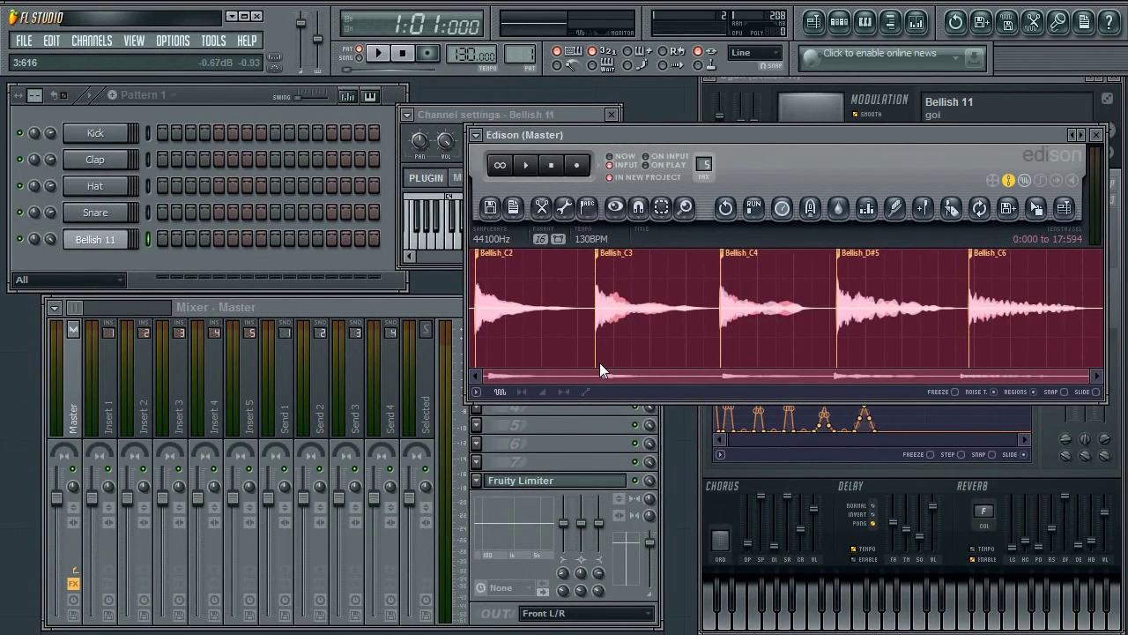
Record a new Edison take of the Kick, Clap, Hat and Snare samples, then close the Snare channel settings.
key("r")
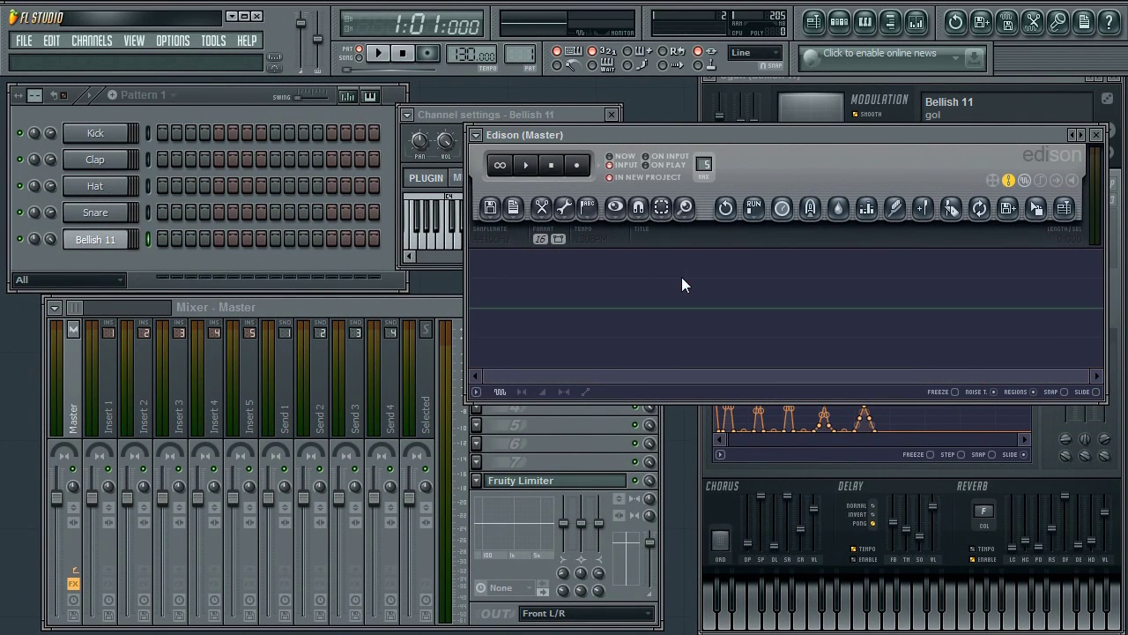
left_click(95, 133)
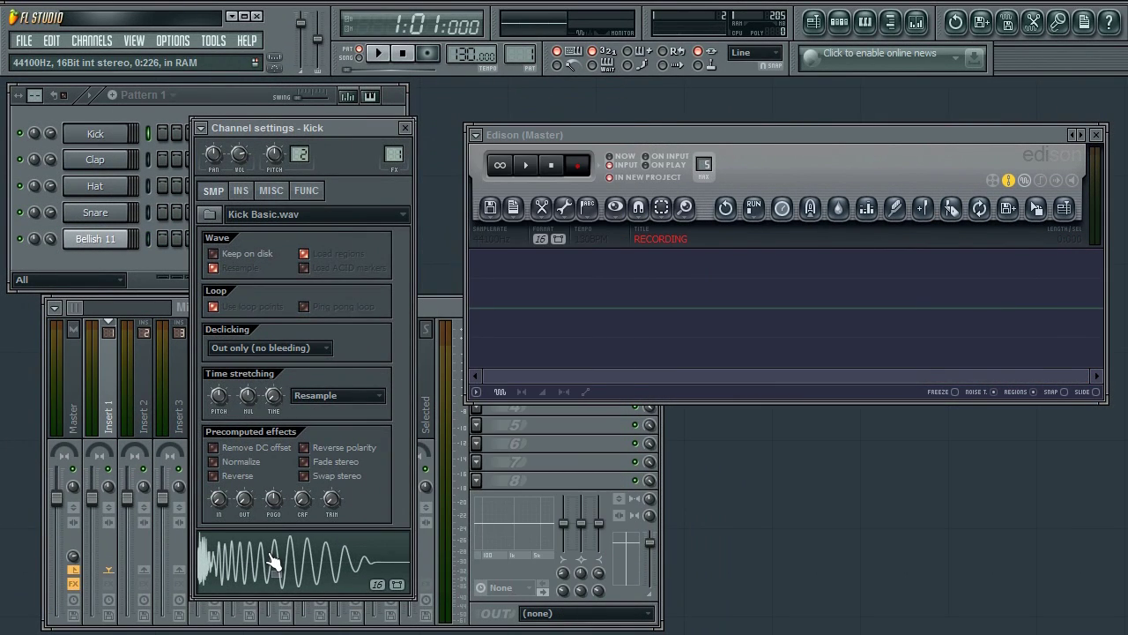
left_click(275, 561)
left_click(95, 160)
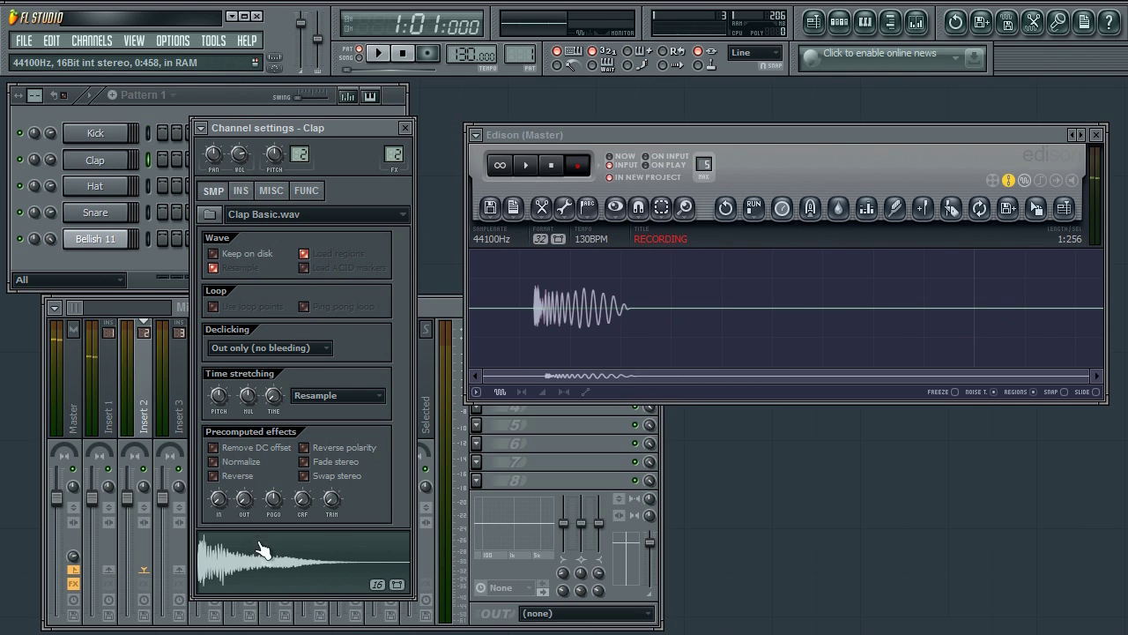
left_click(262, 549)
left_click(96, 186)
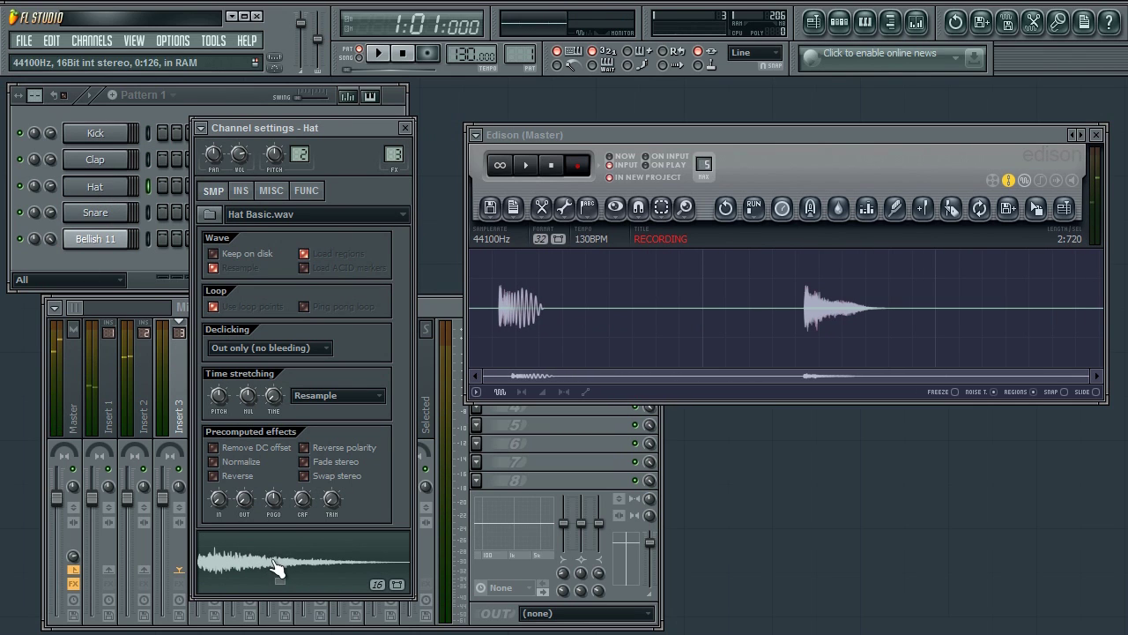
left_click(95, 212)
left_click(285, 573)
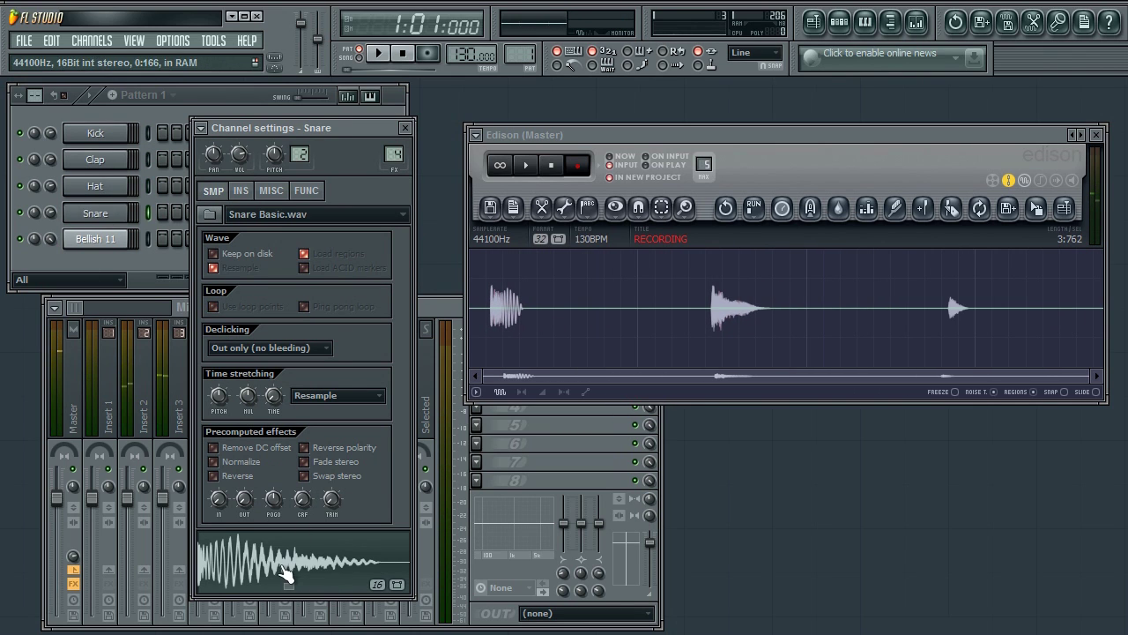
left_click(405, 128)
Stop the drum recording, add a marker at each hit, and name the first marker Kick.
left_click(577, 165)
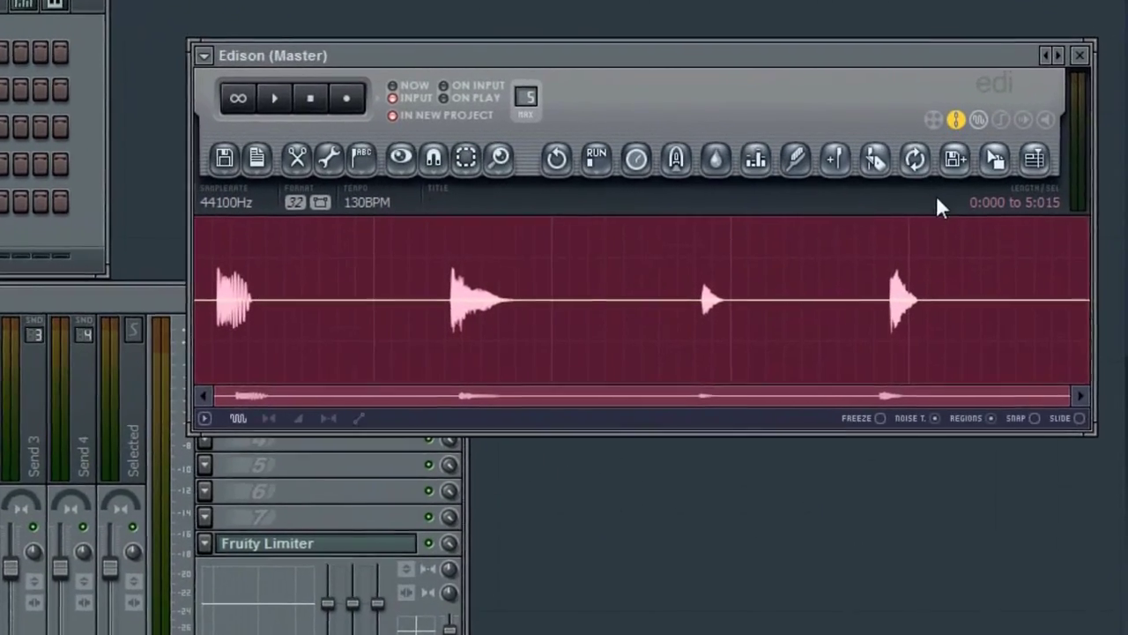
left_click(877, 162)
right_click(238, 220)
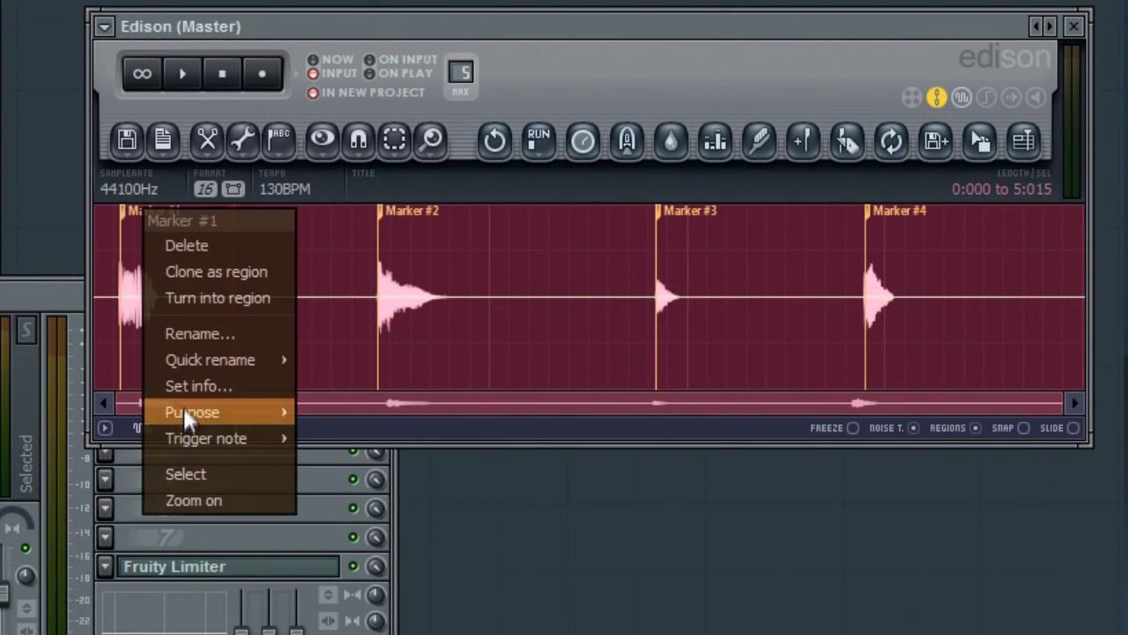
left_click(221, 333)
key("Return")
left_click(390, 223)
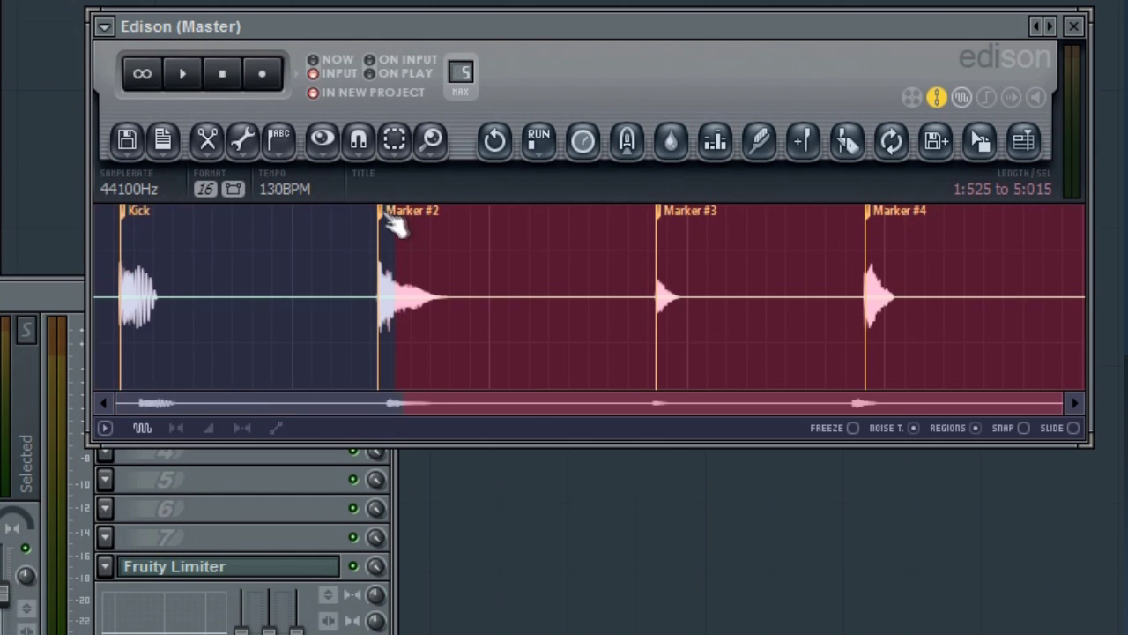
Rename the remaining three markers Clap, Hat and Snare.
right_click(380, 209)
left_click(415, 336)
type("Clap")
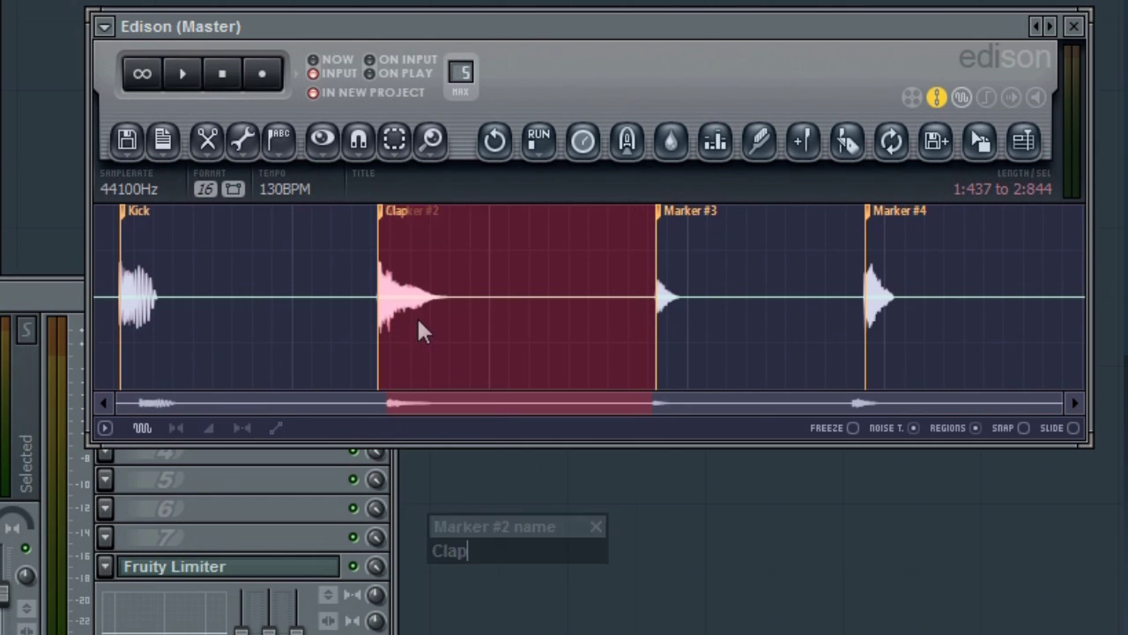
key("Return")
right_click(661, 211)
left_click(692, 336)
type("Hat")
key("Return")
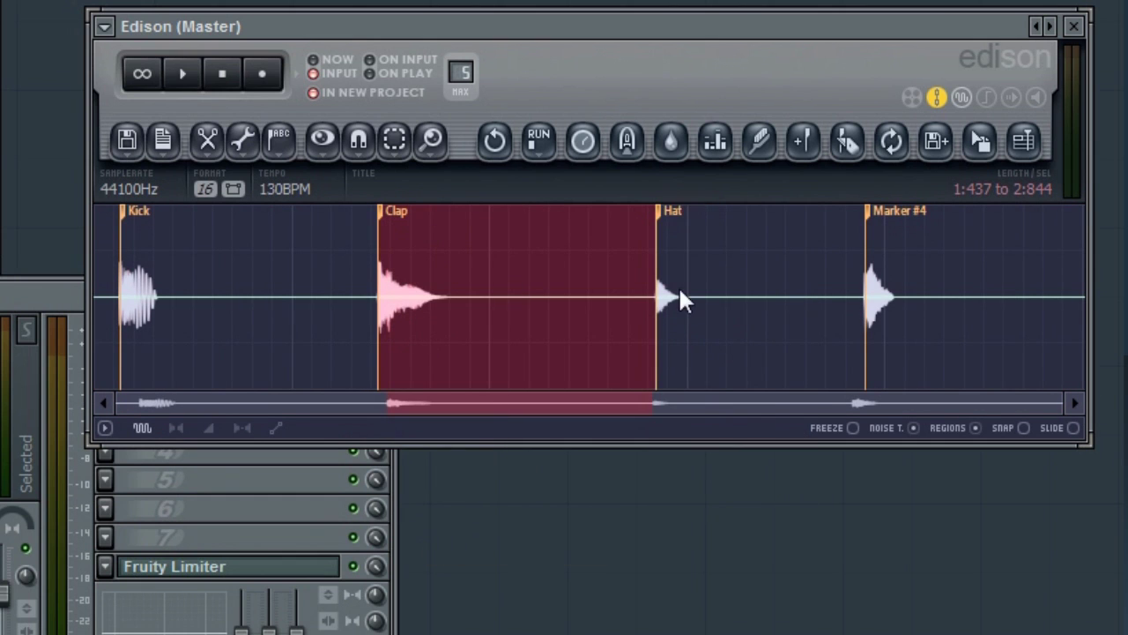
right_click(871, 211)
left_click(904, 333)
type("Snare")
key("Return")
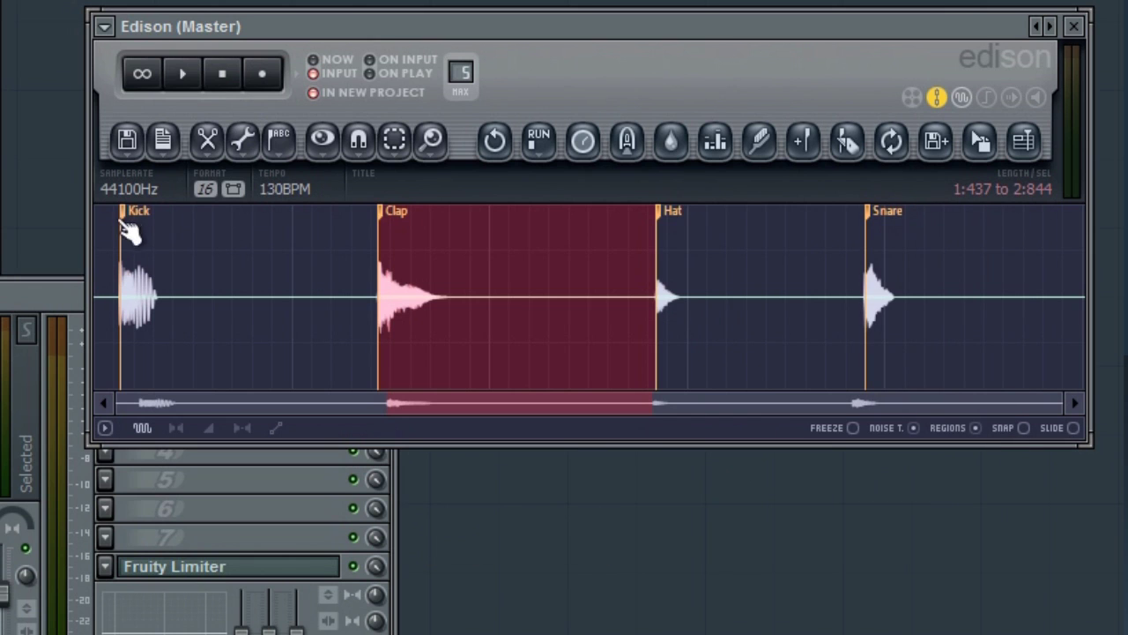
Select the Kick region and bring up the sample file menu's export options.
right_click(383, 214)
double_click(256, 264)
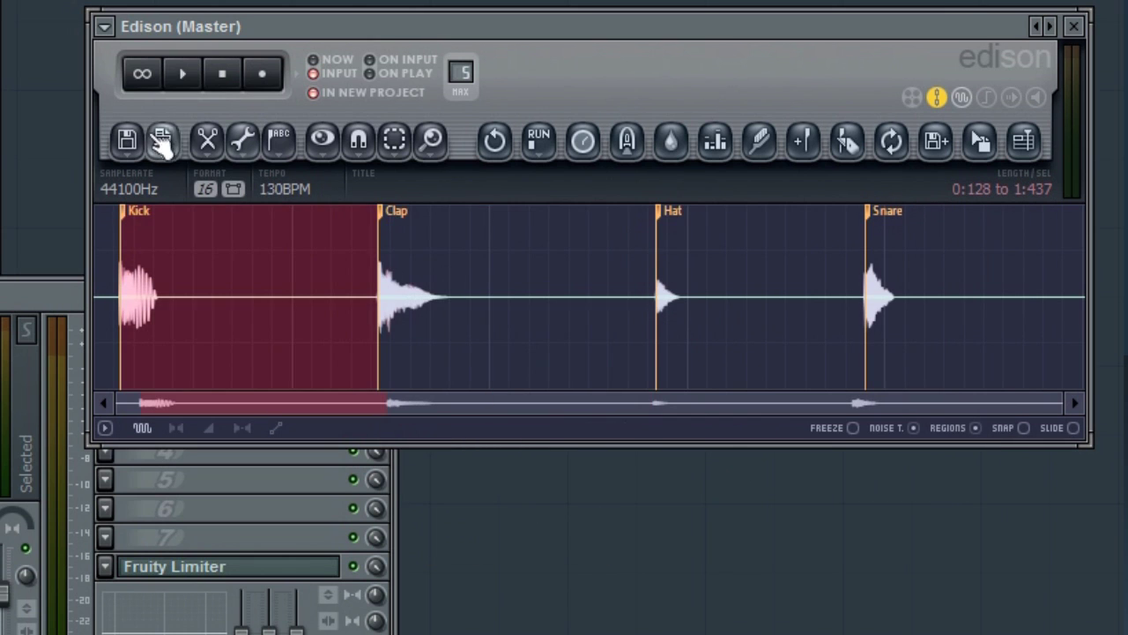
left_click(126, 139)
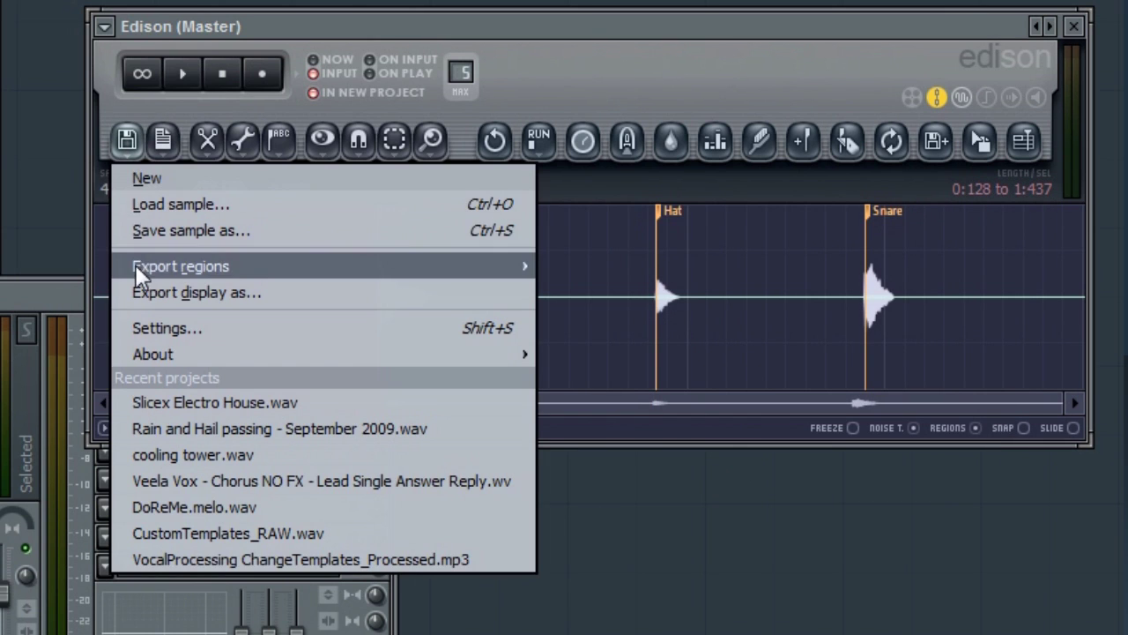
mouse_move(138, 267)
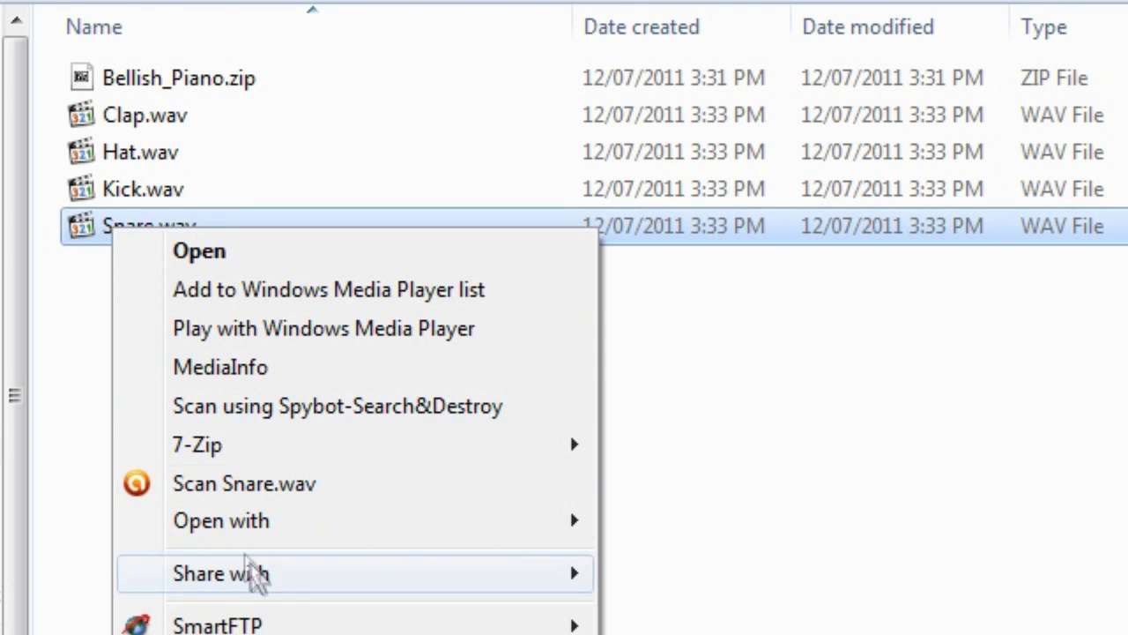
Pack the four drum WAVs into Drumkit_mine.zip and delete the loose WAV files.
mouse_move(202, 445)
left_click(705, 436)
key("Escape")
right_click(114, 270)
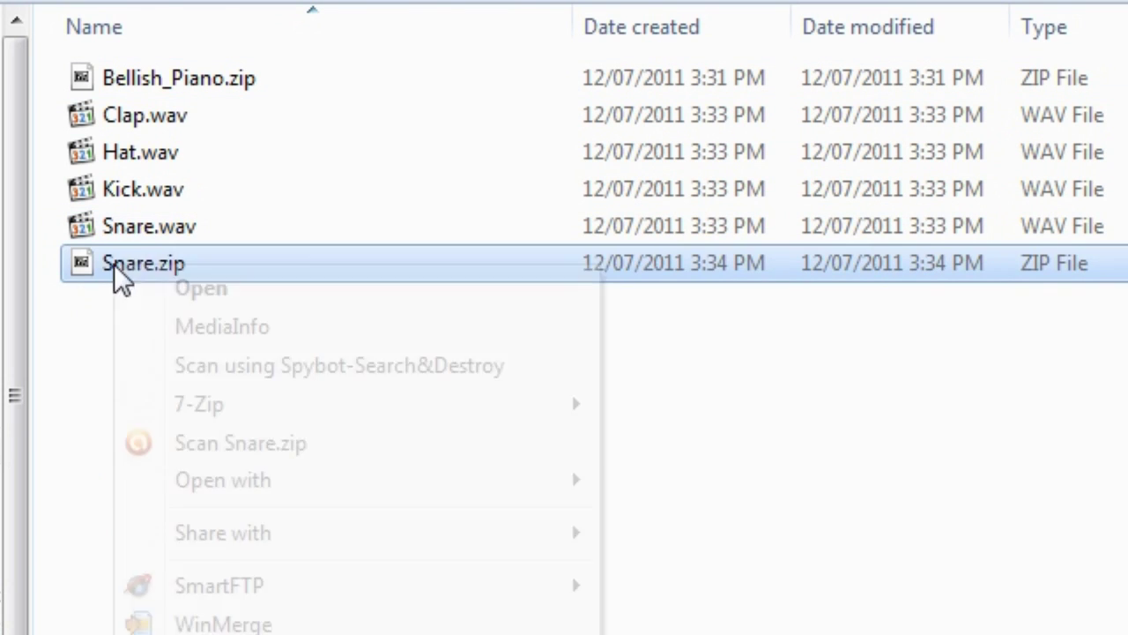
key("m")
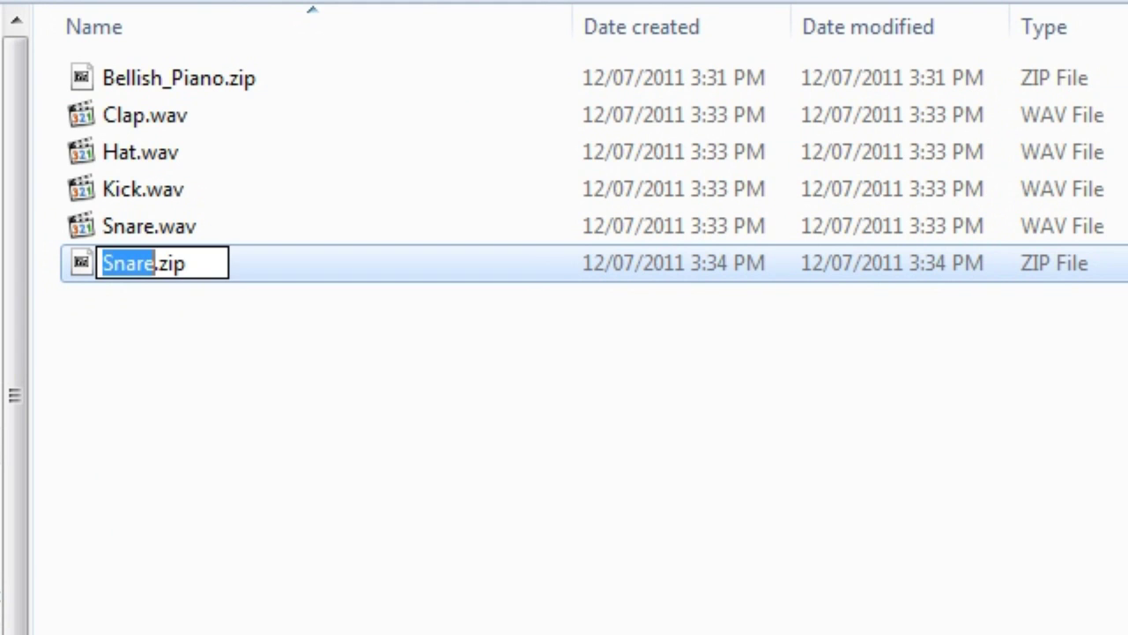
type("Drumkit_mine")
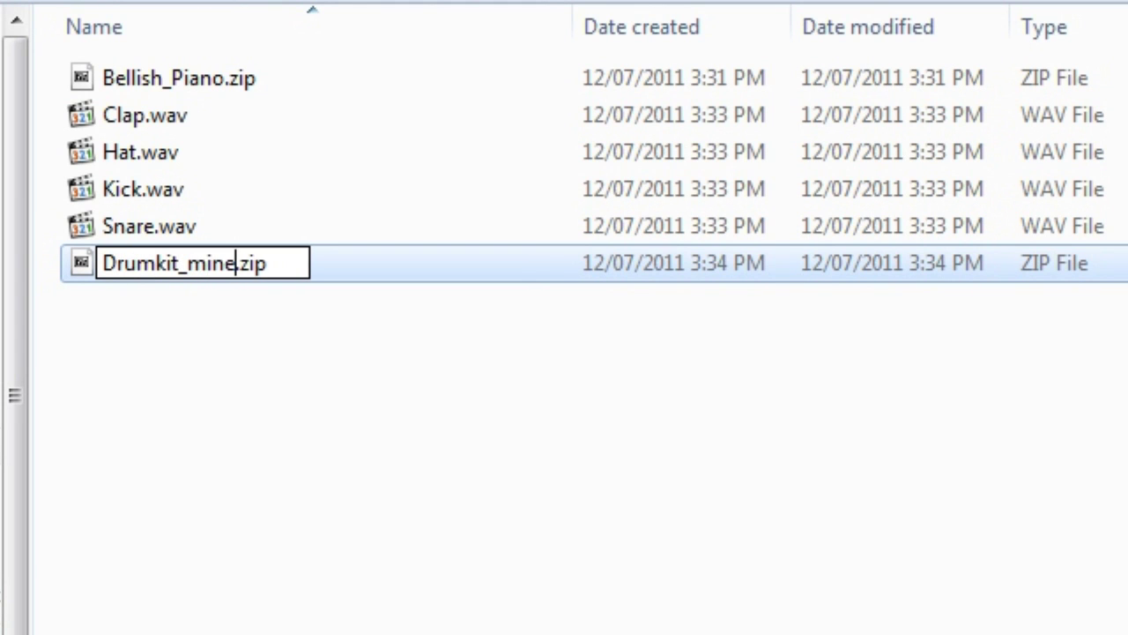
key("Return")
key("Return")
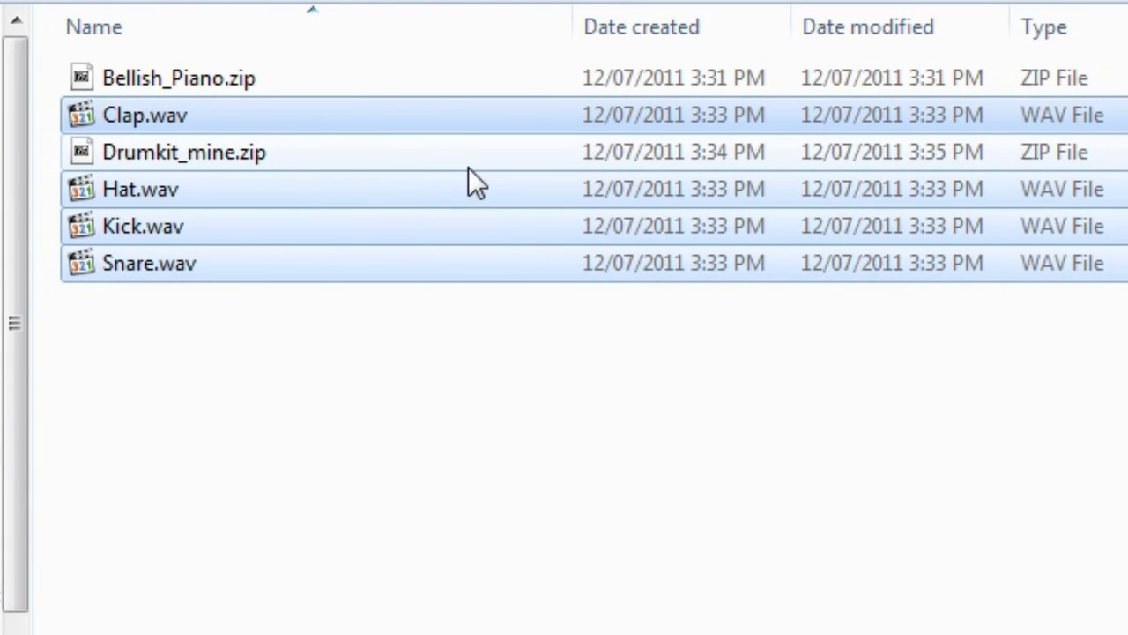
key("Delete")
left_click(176, 84)
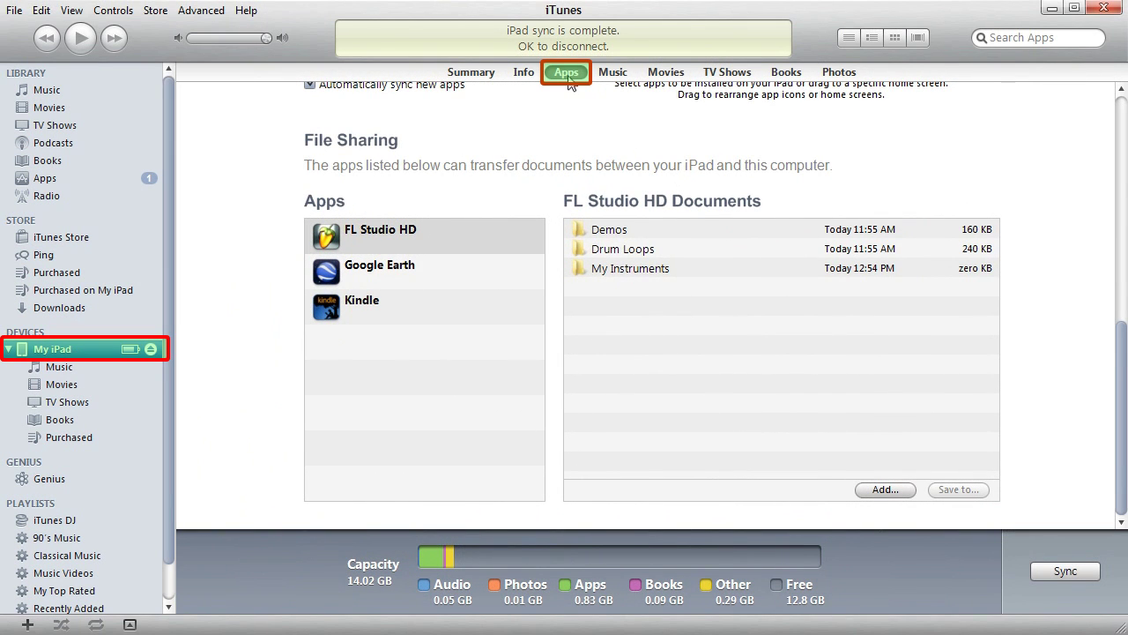
Drag Bellish_Piano.zip and Drumkit_mine.zip into FL Studio HD's iTunes file-sharing documents.
left_click(434, 239)
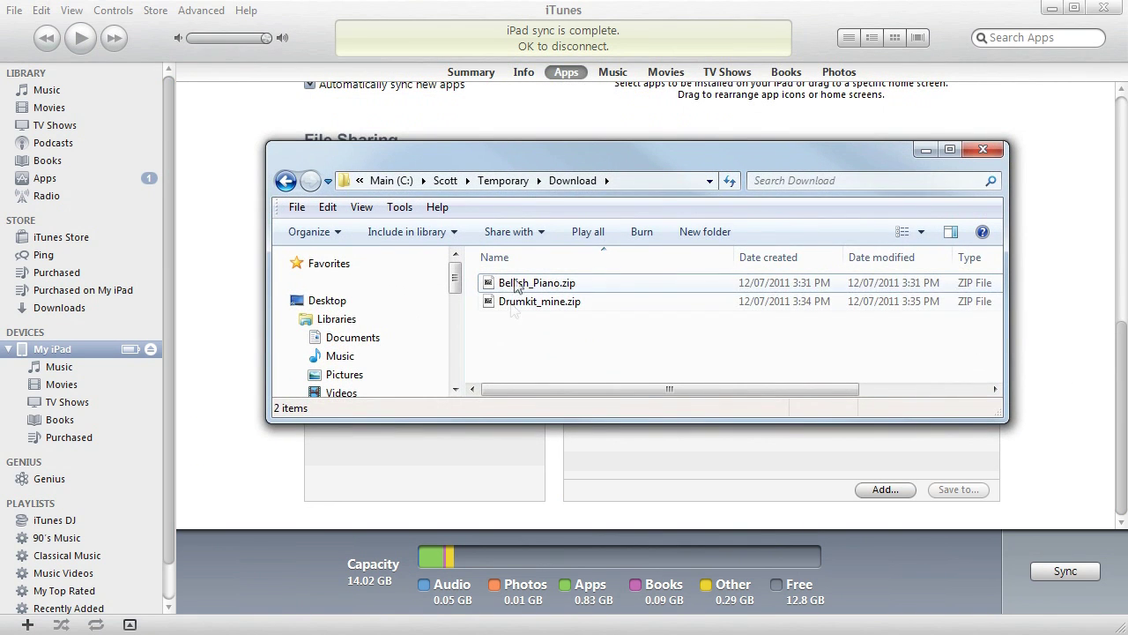
left_click(518, 284)
left_click(518, 303, "shift")
left_click_drag(520, 303, 689, 445)
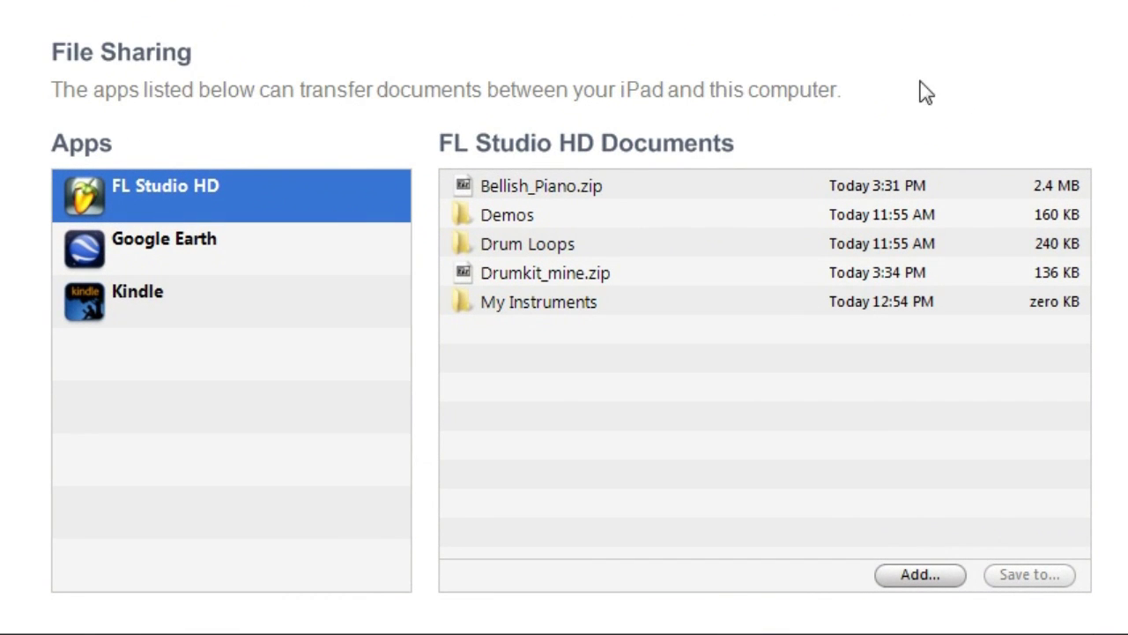
left_click(564, 196)
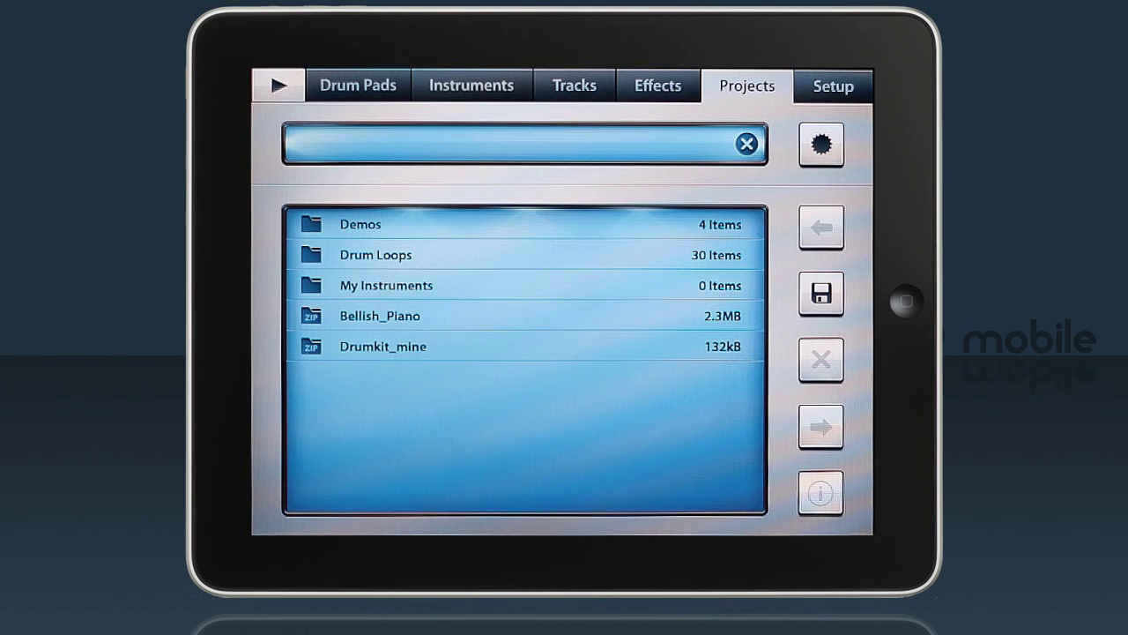
Import Bellish_Piano.zip in FL Studio Mobile as a new instrument.
left_click(479, 315)
left_click(466, 346)
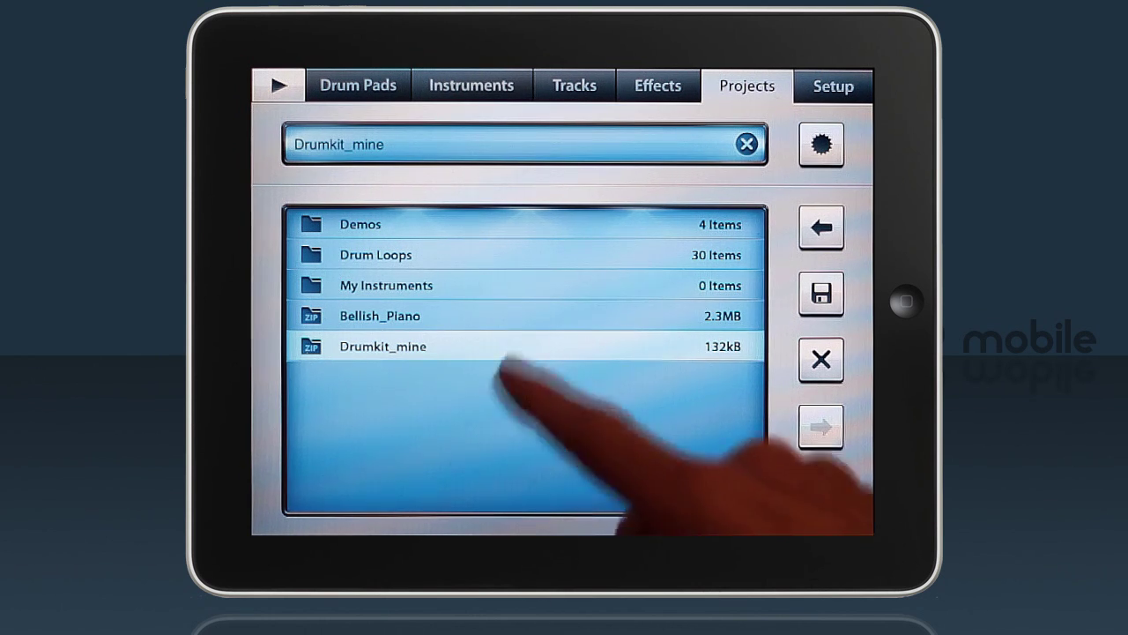
left_click(478, 316)
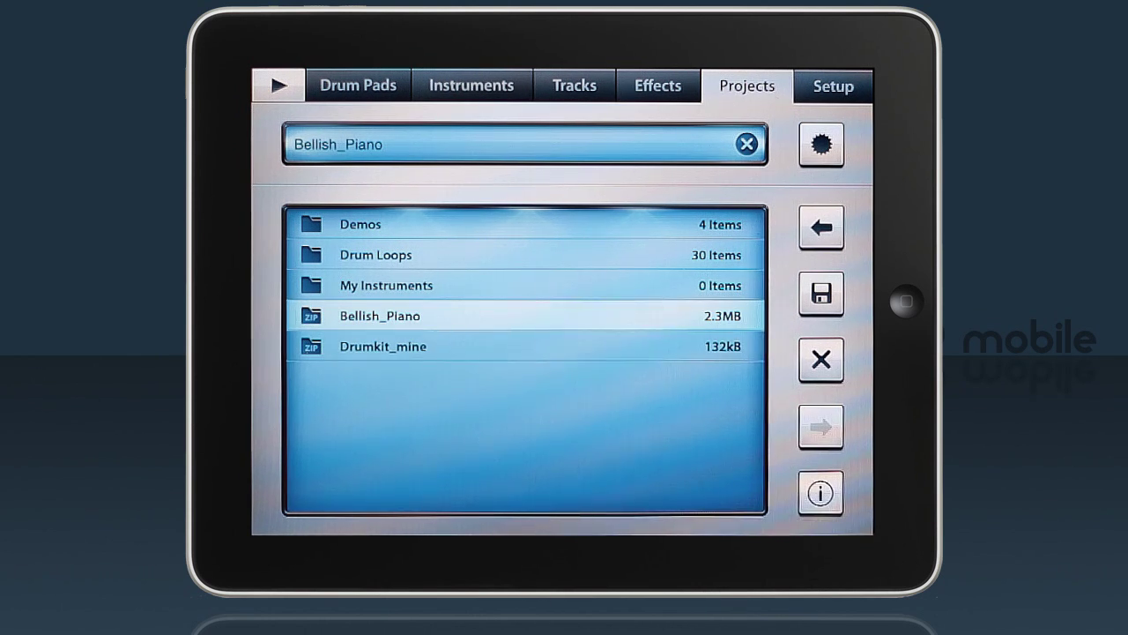
double_click(495, 315)
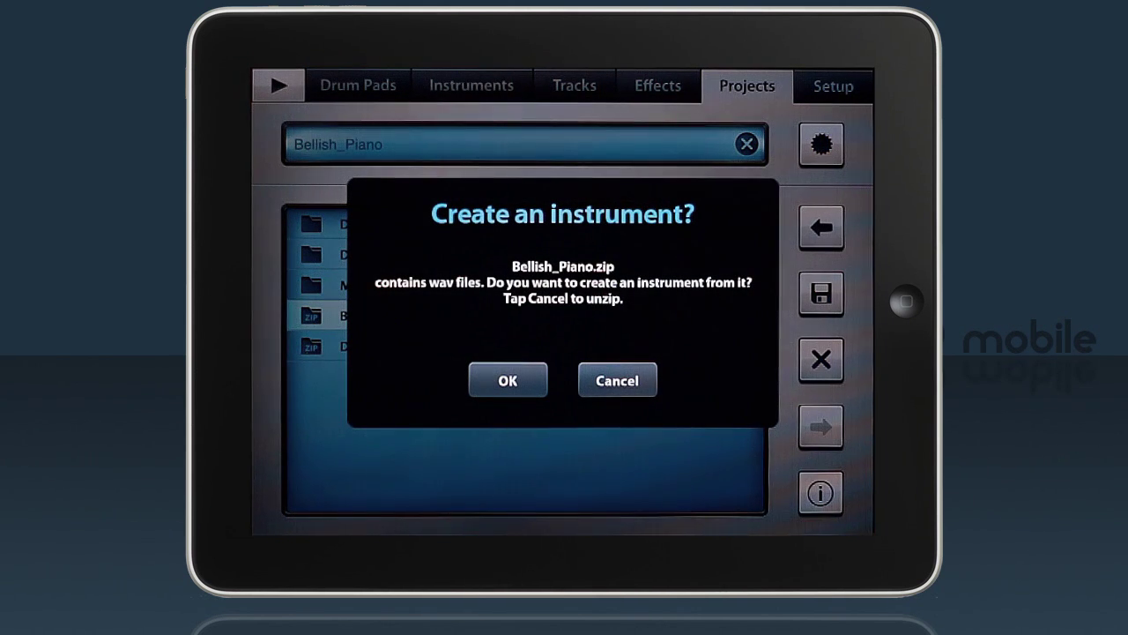
left_click(508, 380)
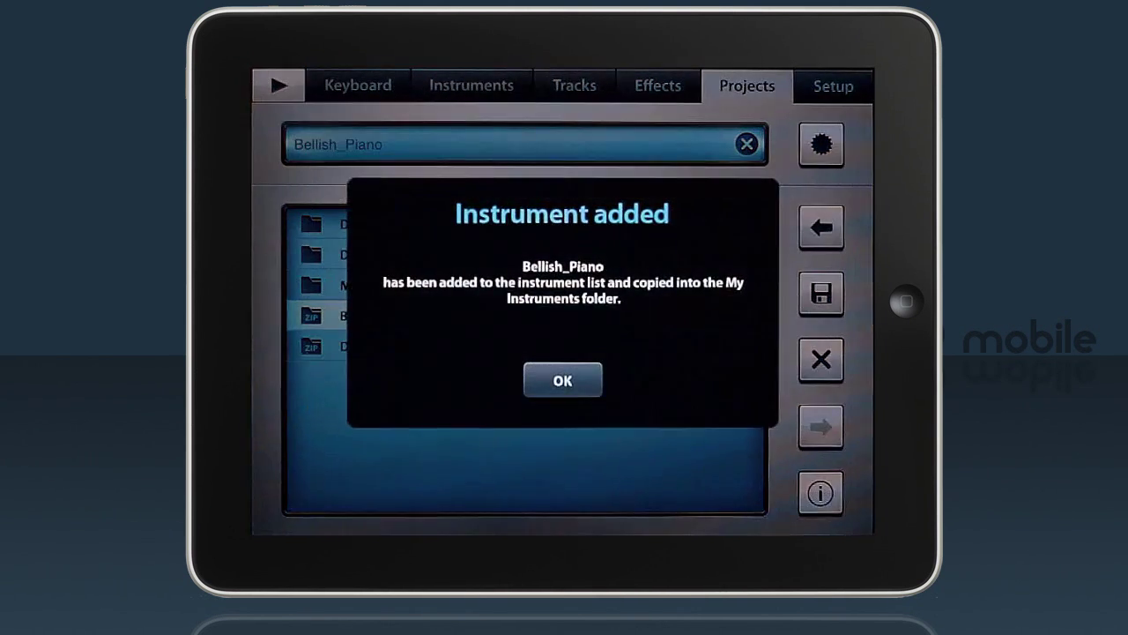
left_click(562, 379)
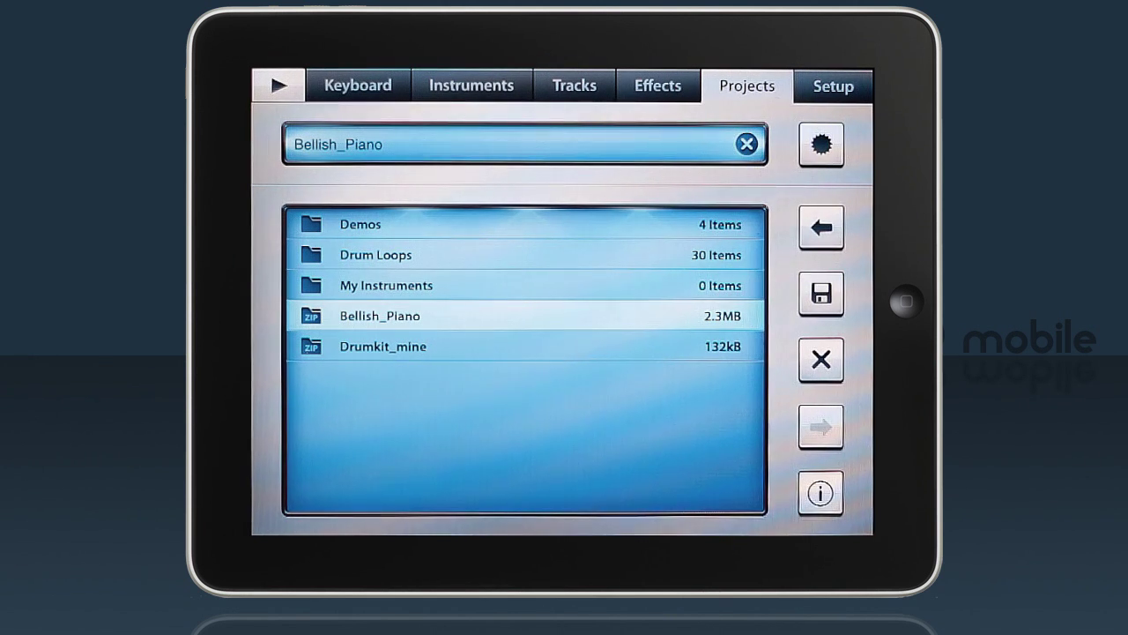
Load Bellish_Piano from My Instruments and play a few notes around C4 on the keyboard.
left_click(471, 85)
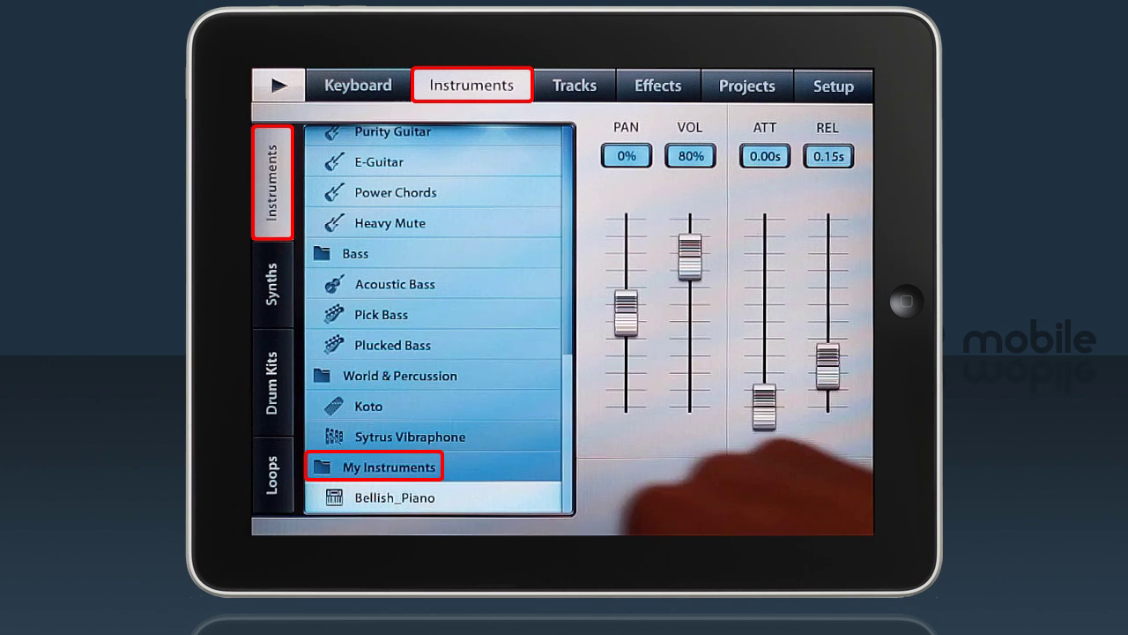
left_click(432, 496)
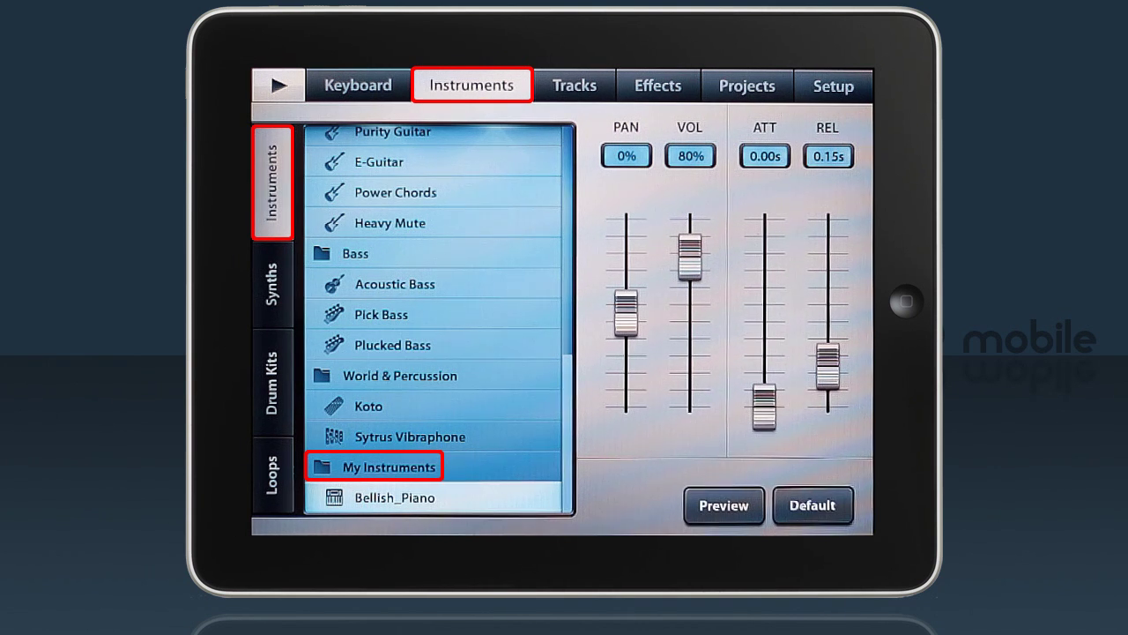
left_click(361, 84)
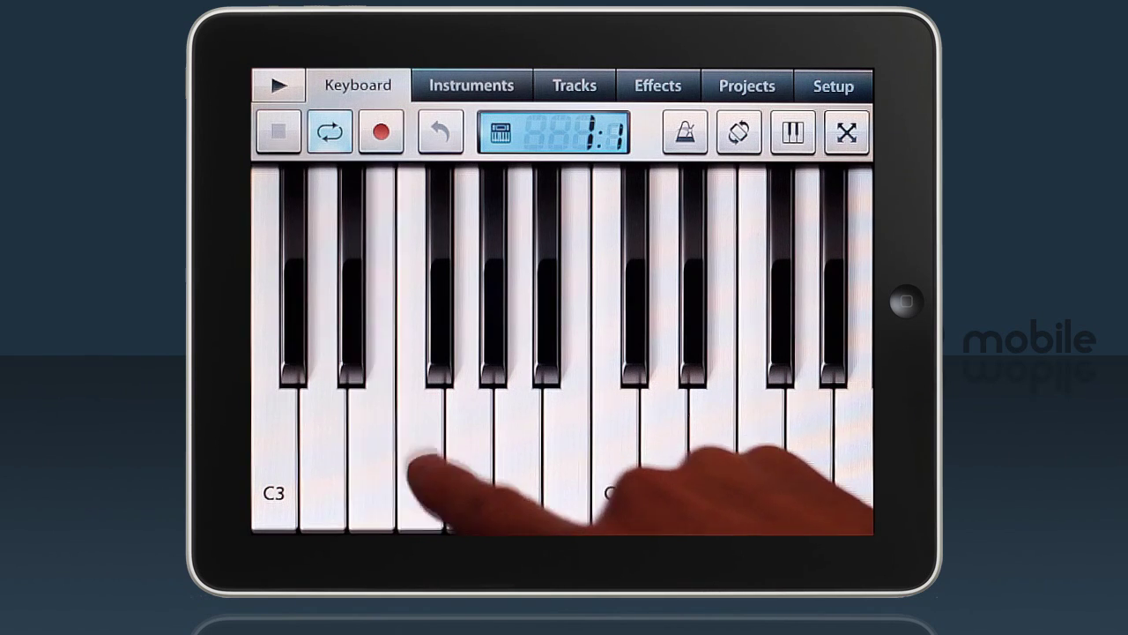
left_click(471, 484)
left_click(518, 467)
left_click(568, 467)
left_click(615, 458)
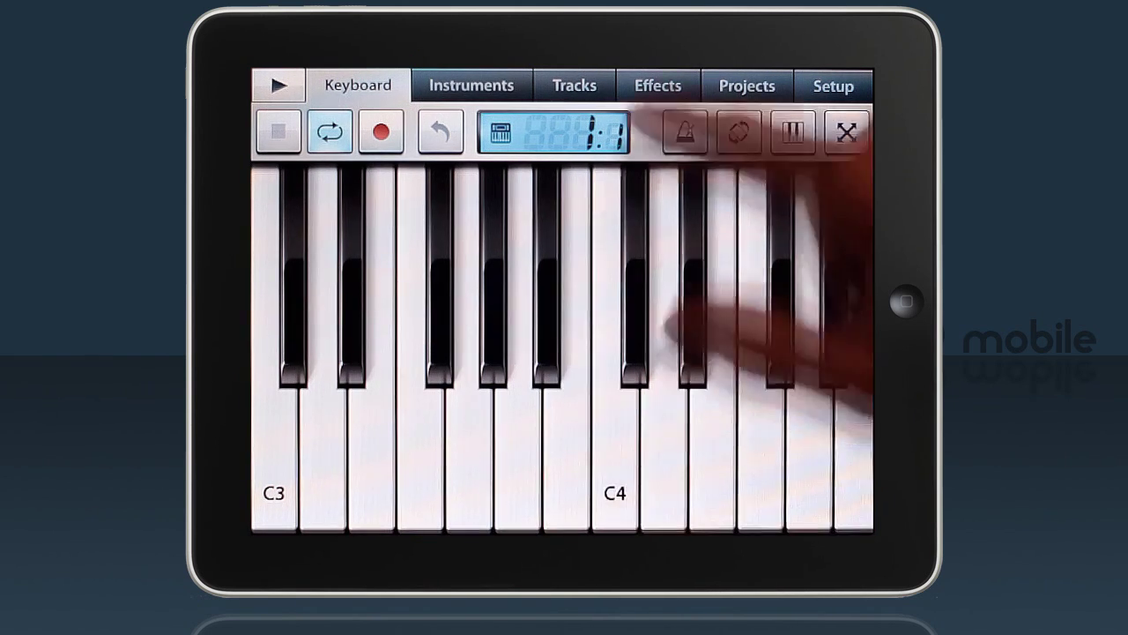
left_click(794, 132)
left_click(472, 84)
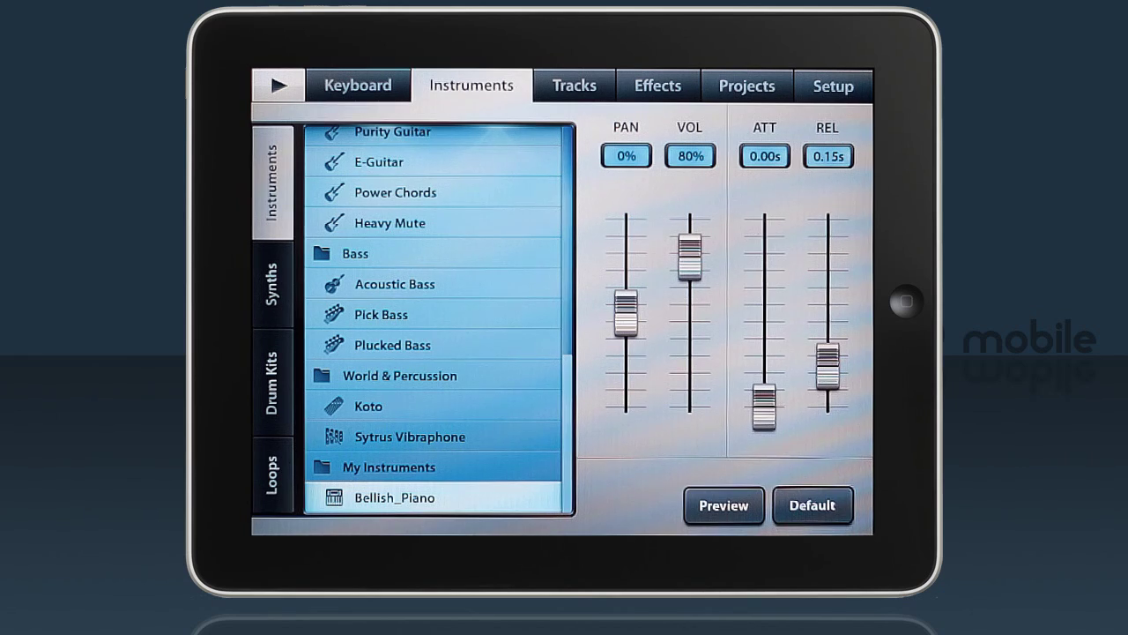
Import the Drumkit_mine zip from Projects as a new instrument and confirm it.
left_click(747, 86)
left_click(383, 347)
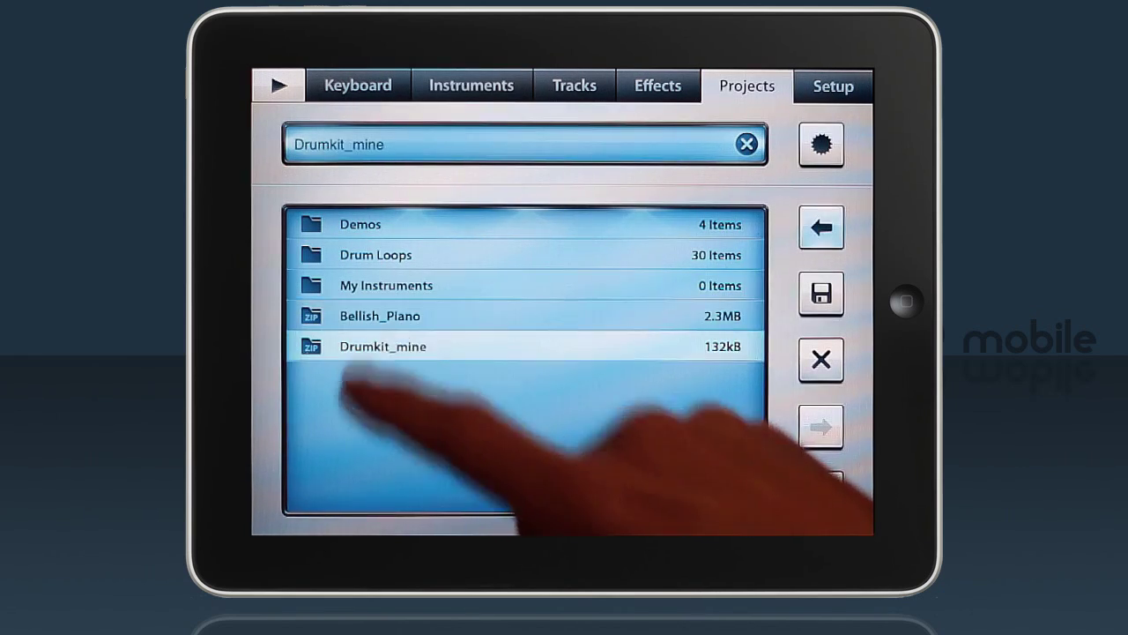
left_click(507, 380)
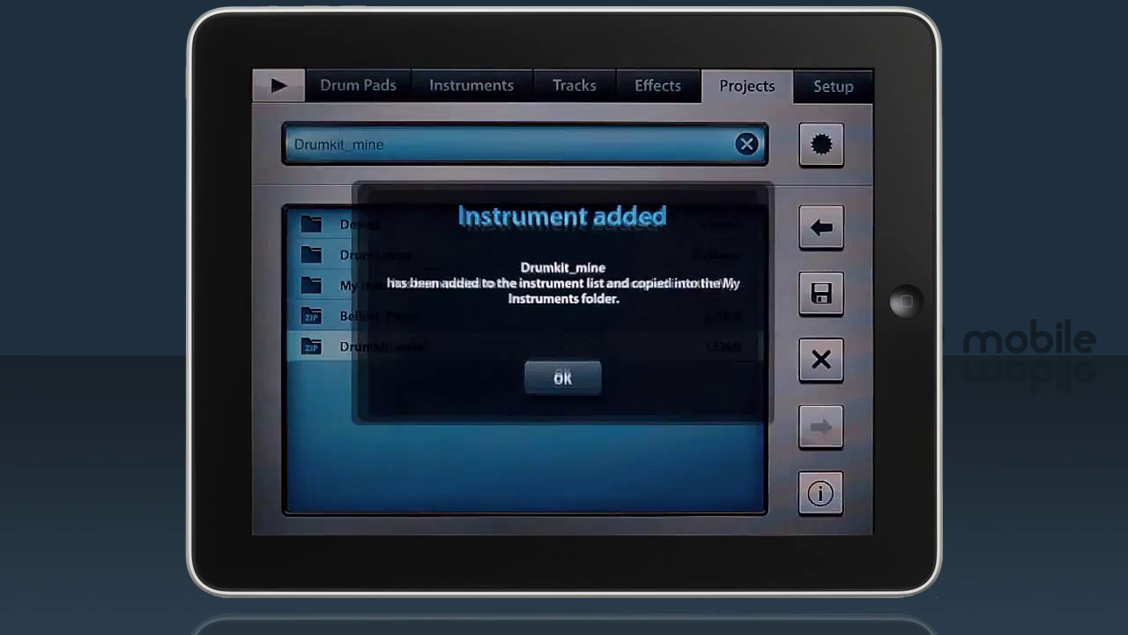
left_click(562, 379)
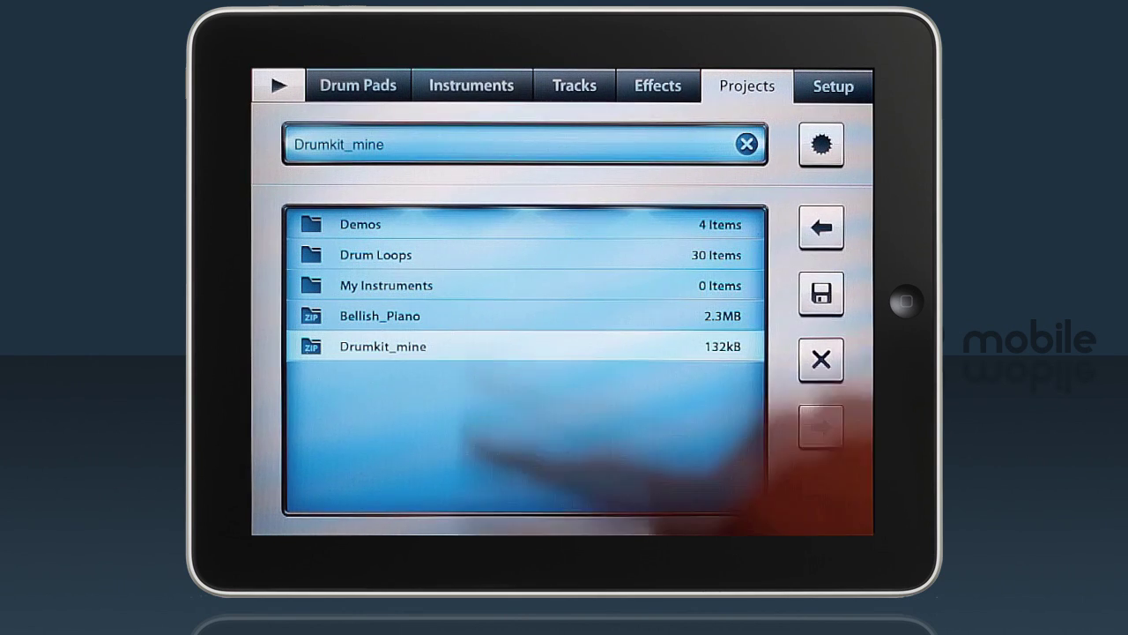
Test the Hat, Kick and Snare pads, check the Drum Kits list, then return to Projects.
left_click(357, 86)
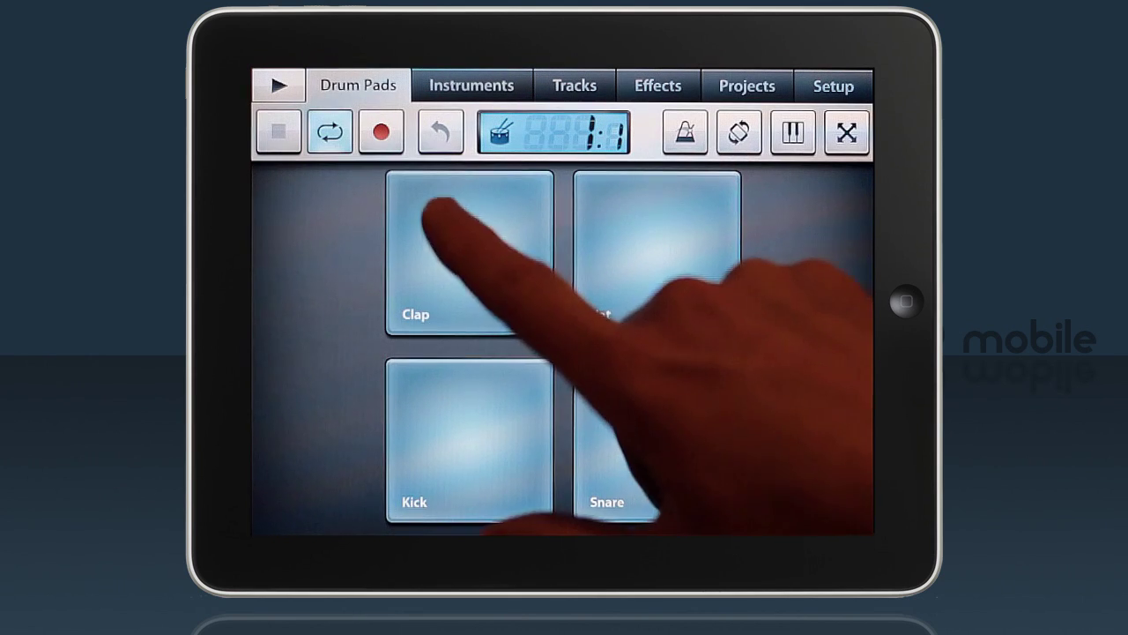
left_click(617, 255)
left_click(476, 436)
left_click(657, 445)
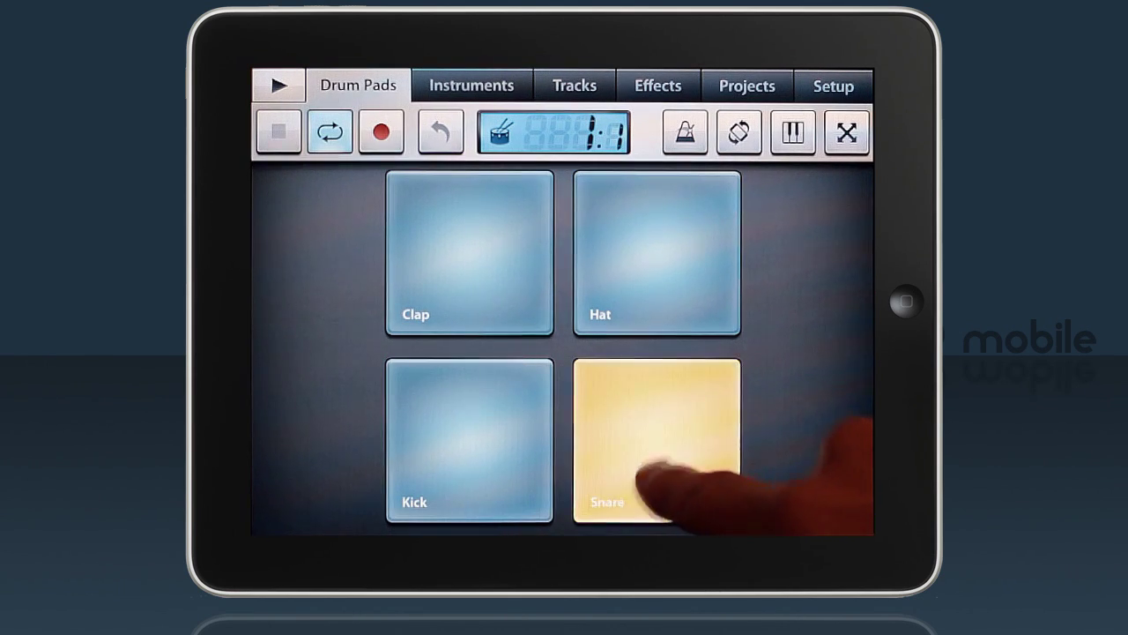
left_click(472, 85)
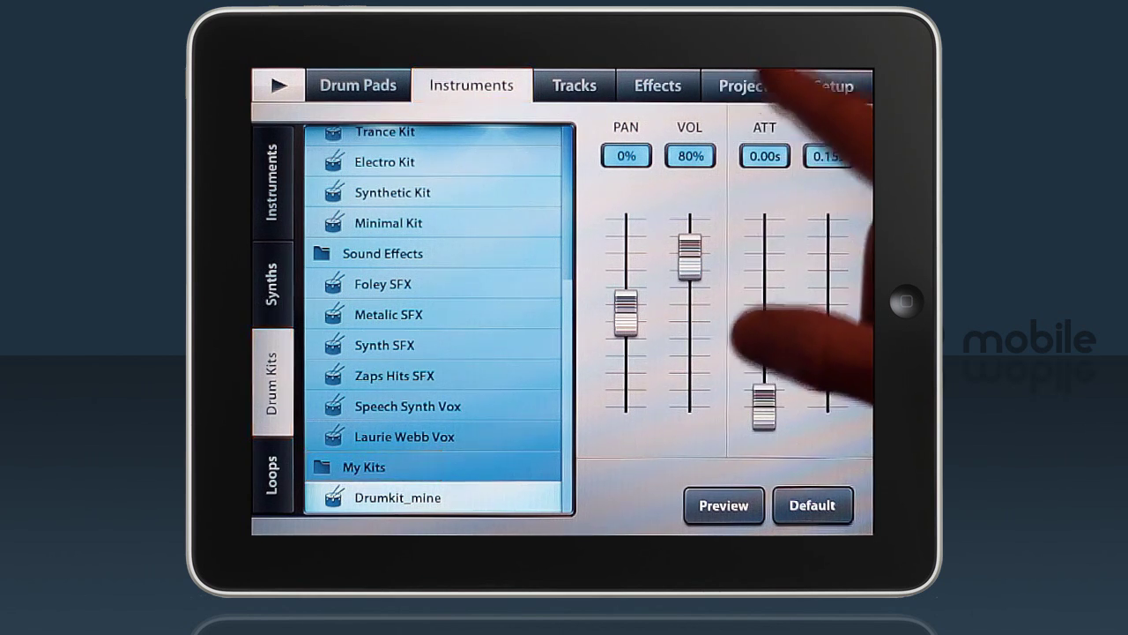
left_click(746, 86)
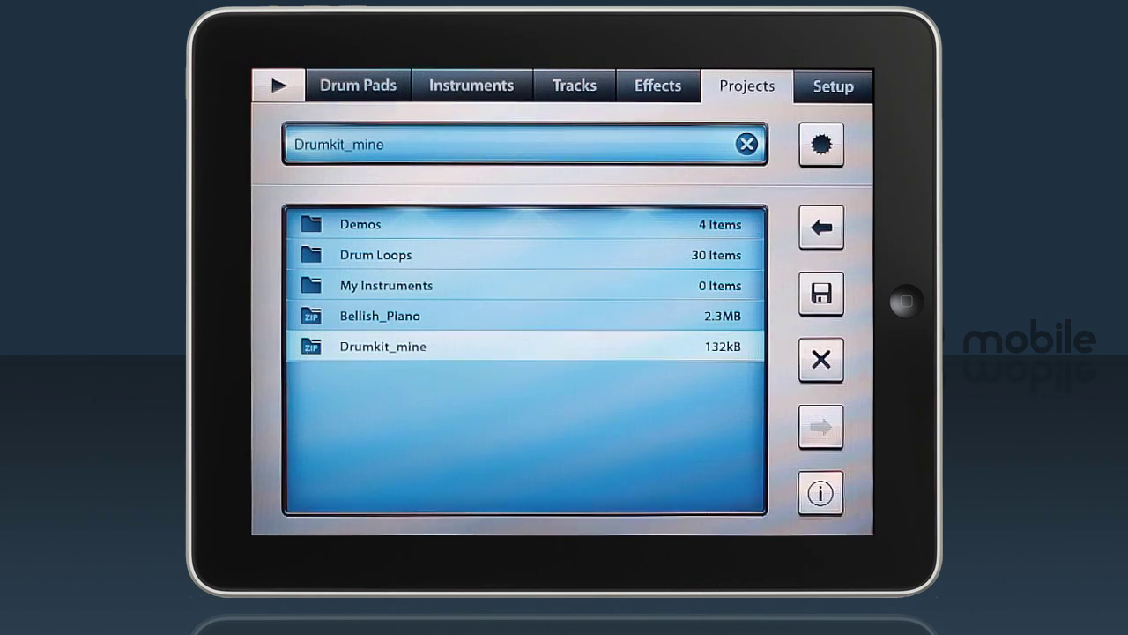
Check the converted .instr files inside My Instruments, then go back to Projects.
left_click(458, 285)
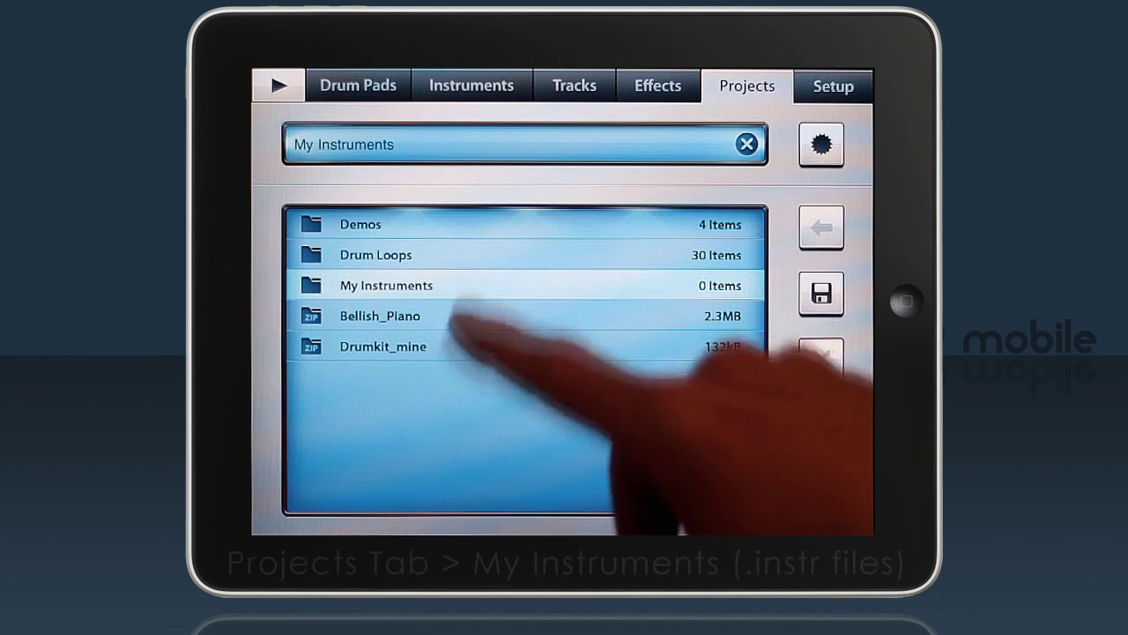
left_click(458, 284)
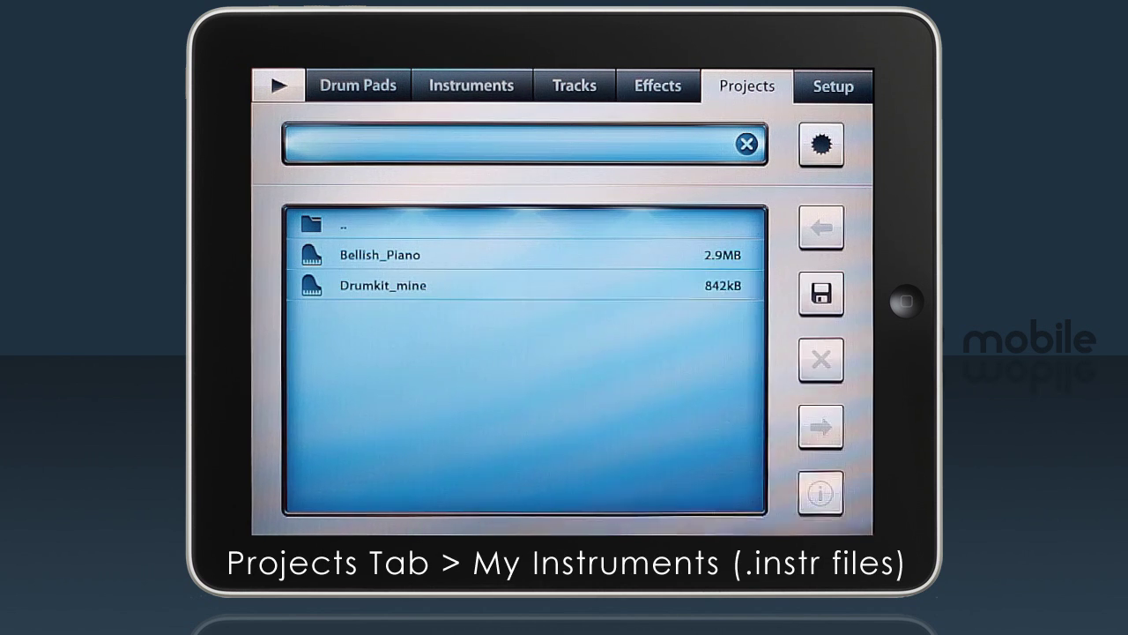
left_click(335, 220)
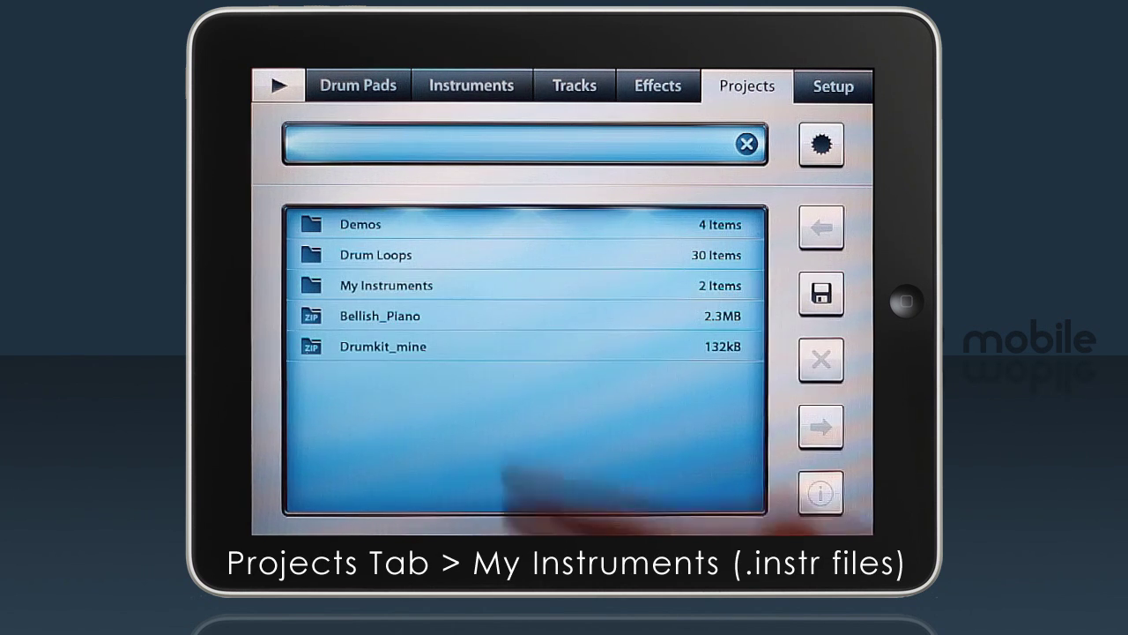
Delete the Bellish_Piano and Drumkit_mine zip files from the Projects list.
left_click(414, 315)
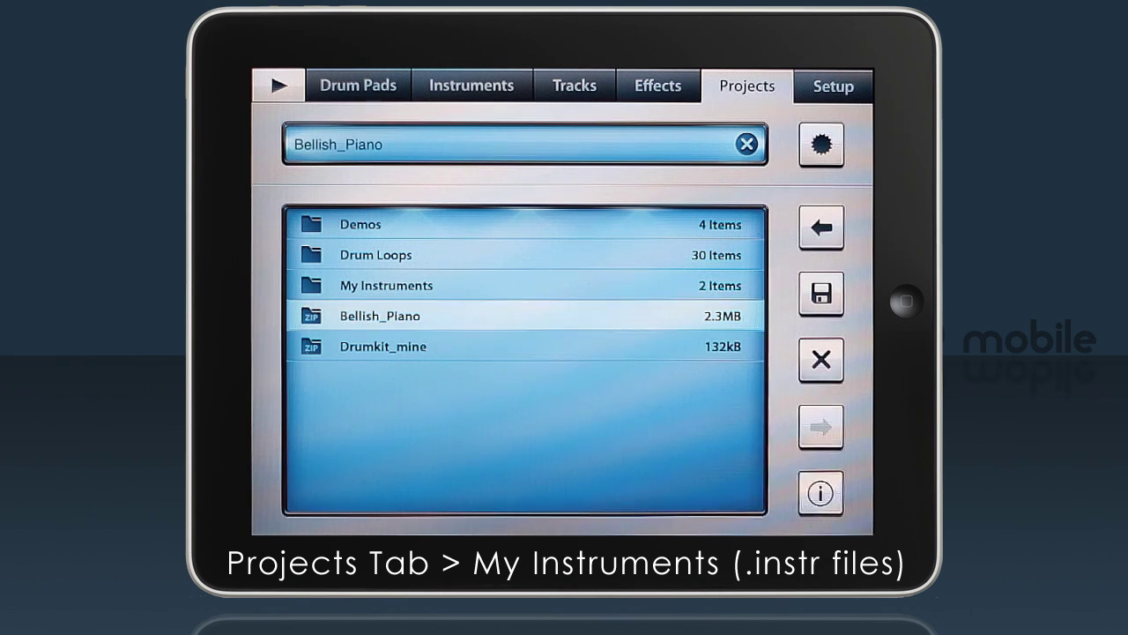
left_click(821, 359)
left_click(506, 378)
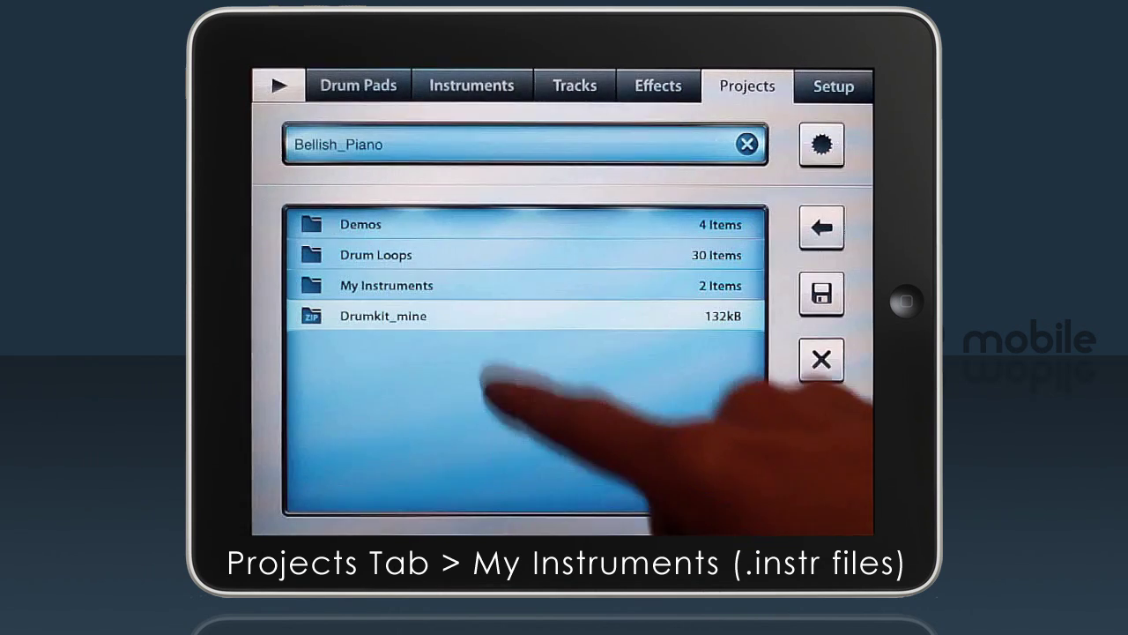
left_click(822, 359)
left_click(505, 378)
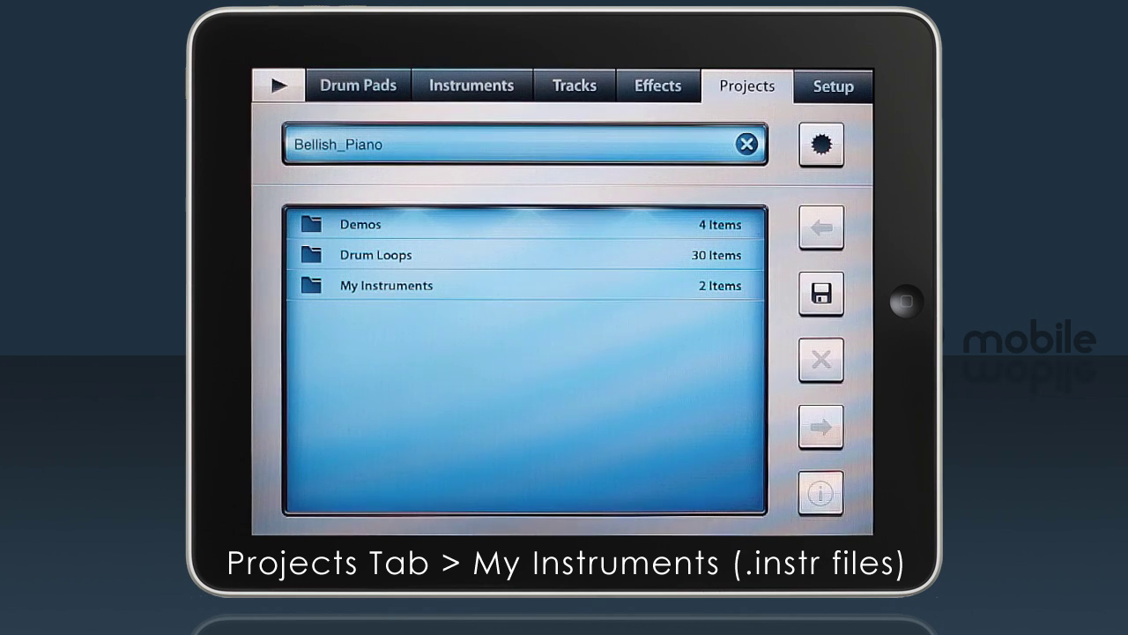
Delete the Drumkit_mine and Bellish_Piano instrument files from My Instruments.
left_click(388, 285)
left_click(388, 284)
left_click(383, 285)
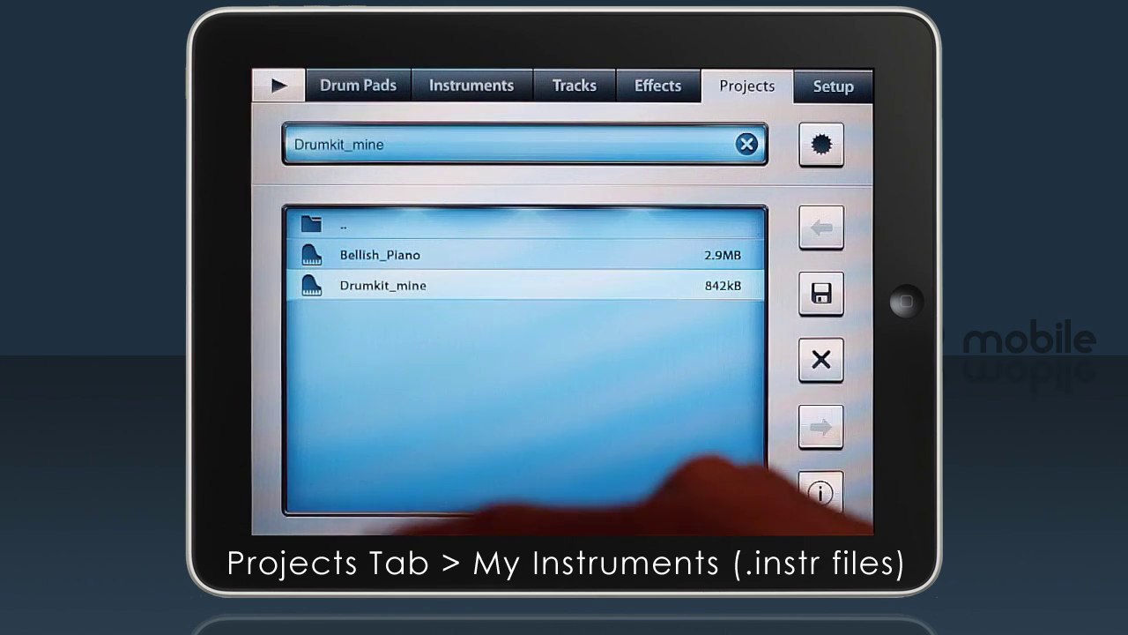
left_click(821, 359)
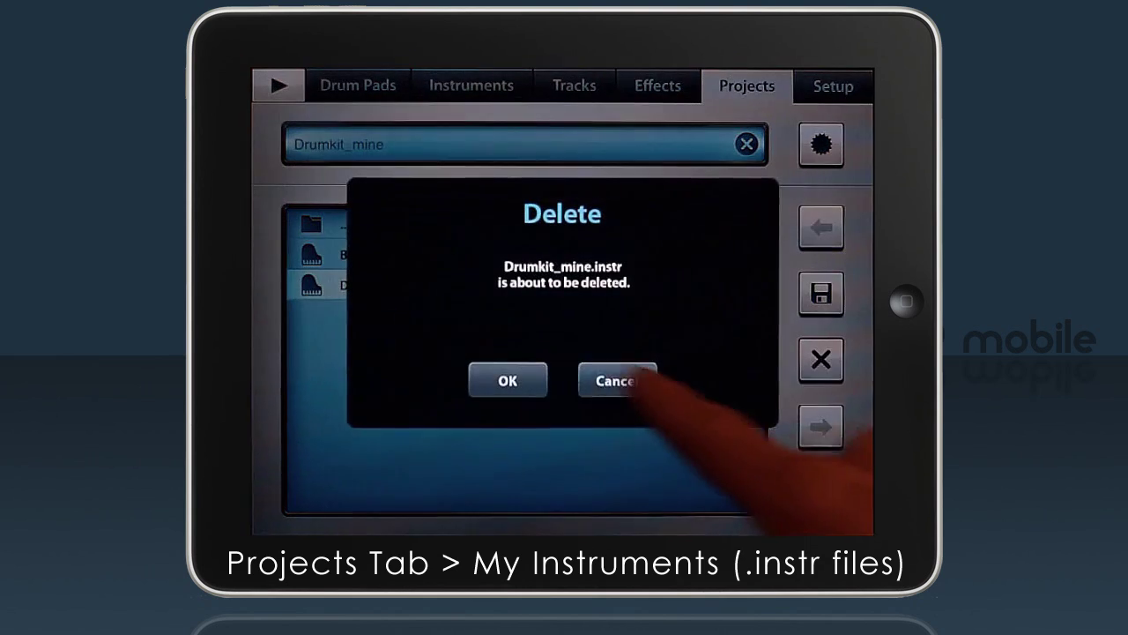
left_click(503, 378)
left_click(479, 254)
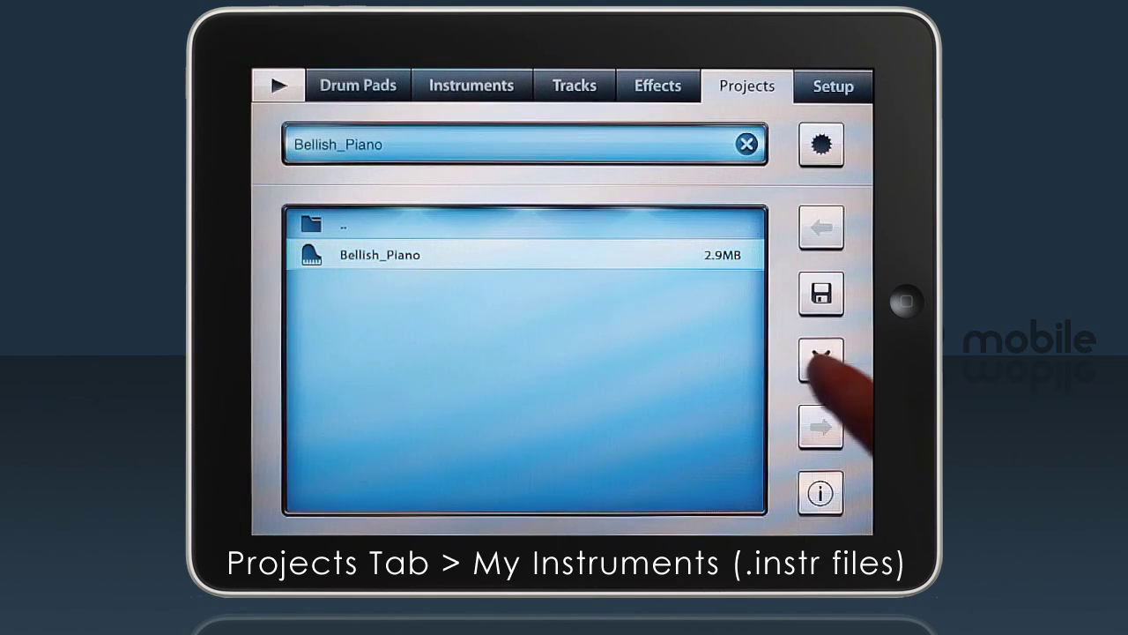
left_click(821, 360)
left_click(503, 378)
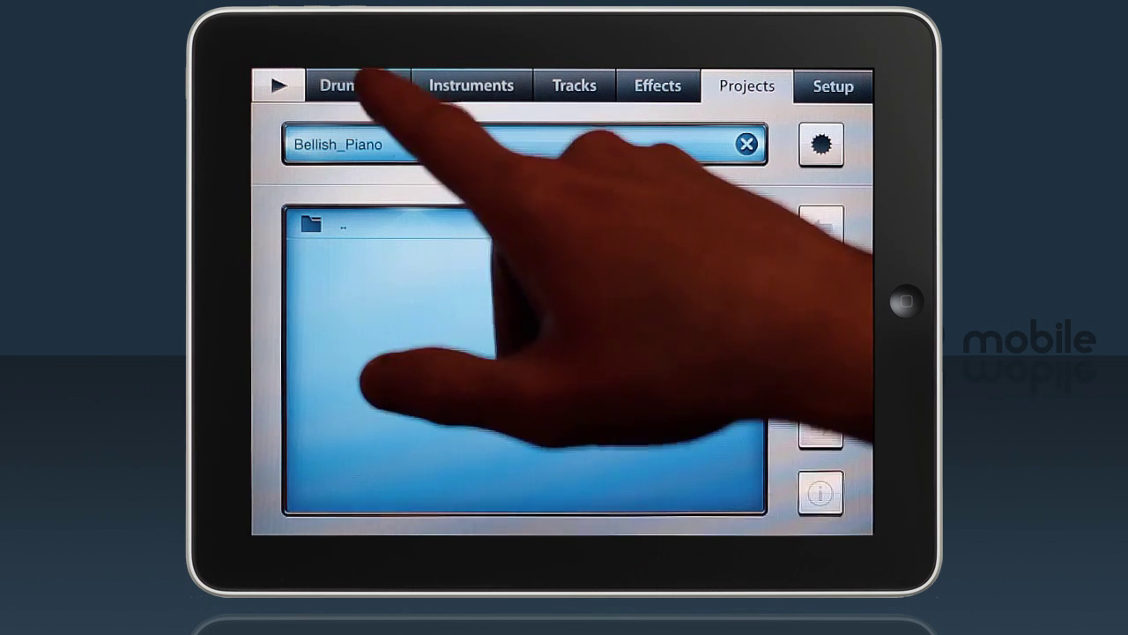
Select the Drumkit_mine kit from the drum kits list in the drum pads view.
left_click(358, 84)
left_click(472, 85)
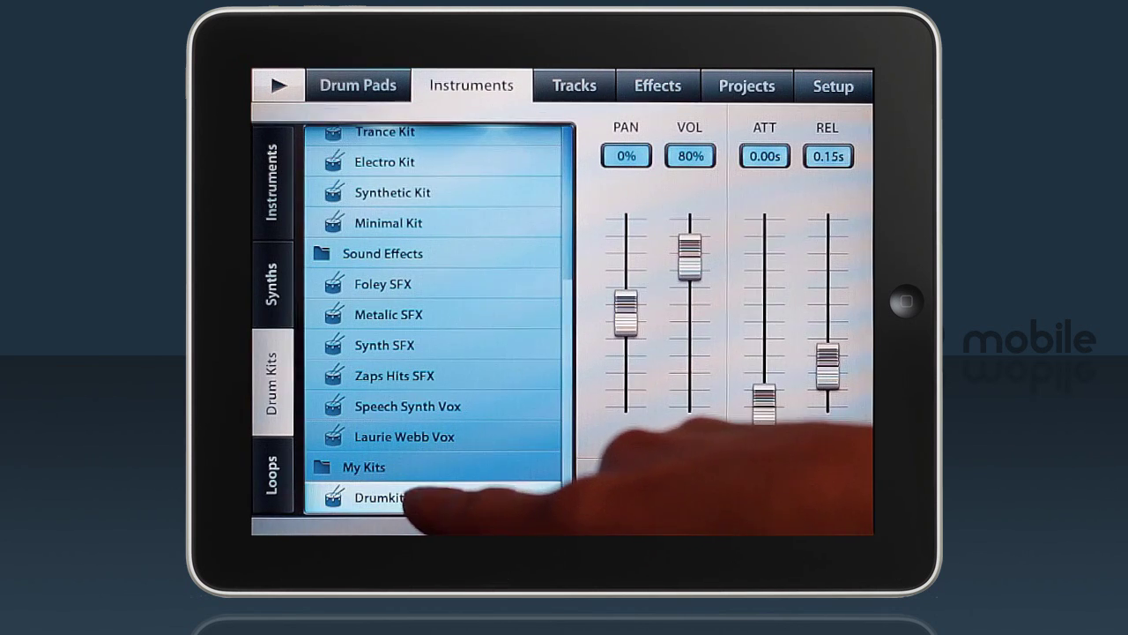
left_click(410, 501)
Close and relaunch FL Studio Mobile, then browse its keyboard instruments and Drum Kits lists.
double_click(906, 302)
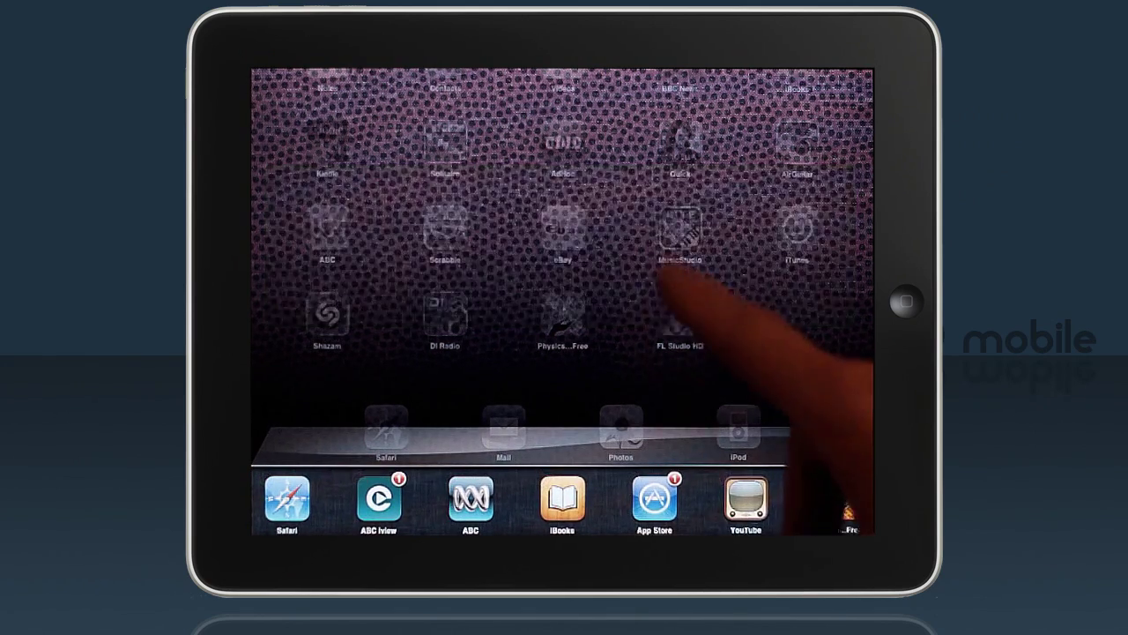
left_click(669, 252)
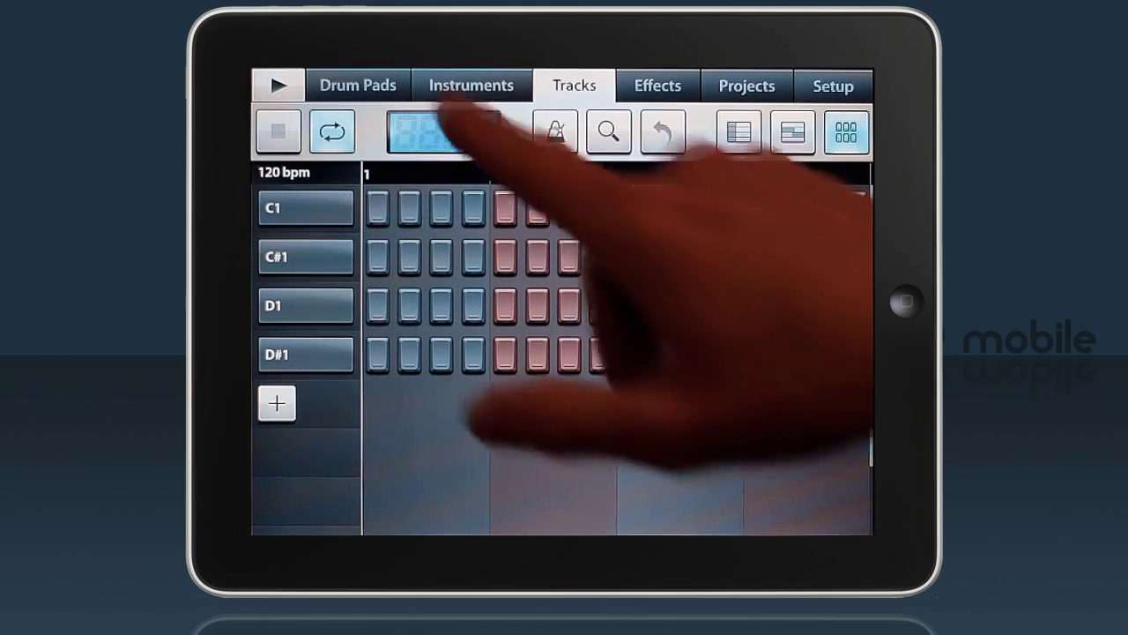
left_click(470, 85)
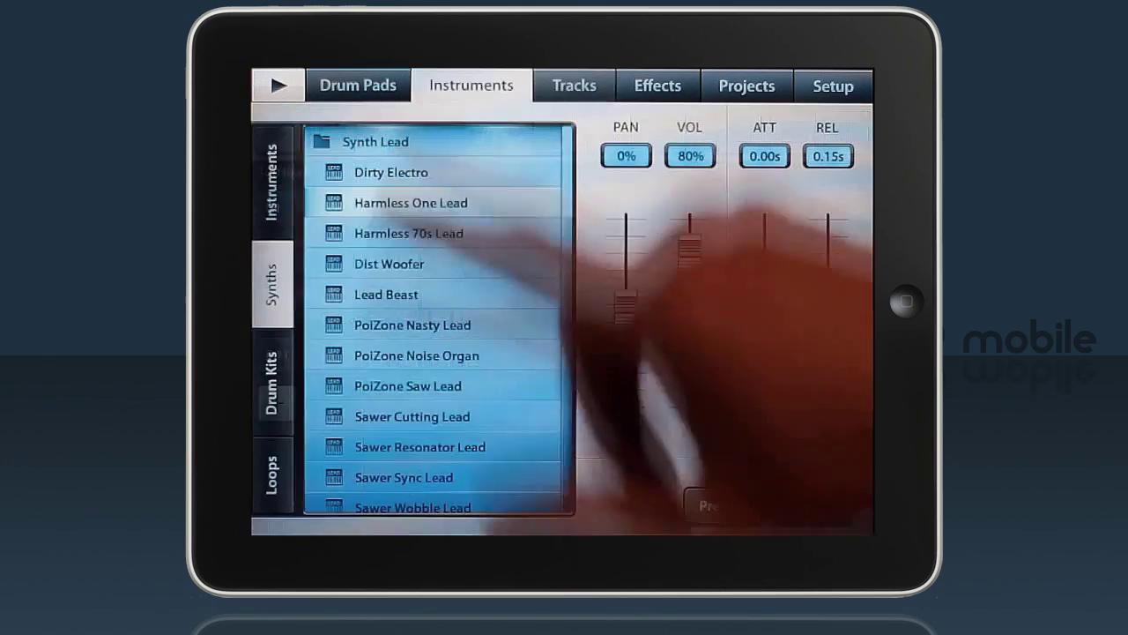
left_click(271, 180)
scroll(432, 317, "down", 10)
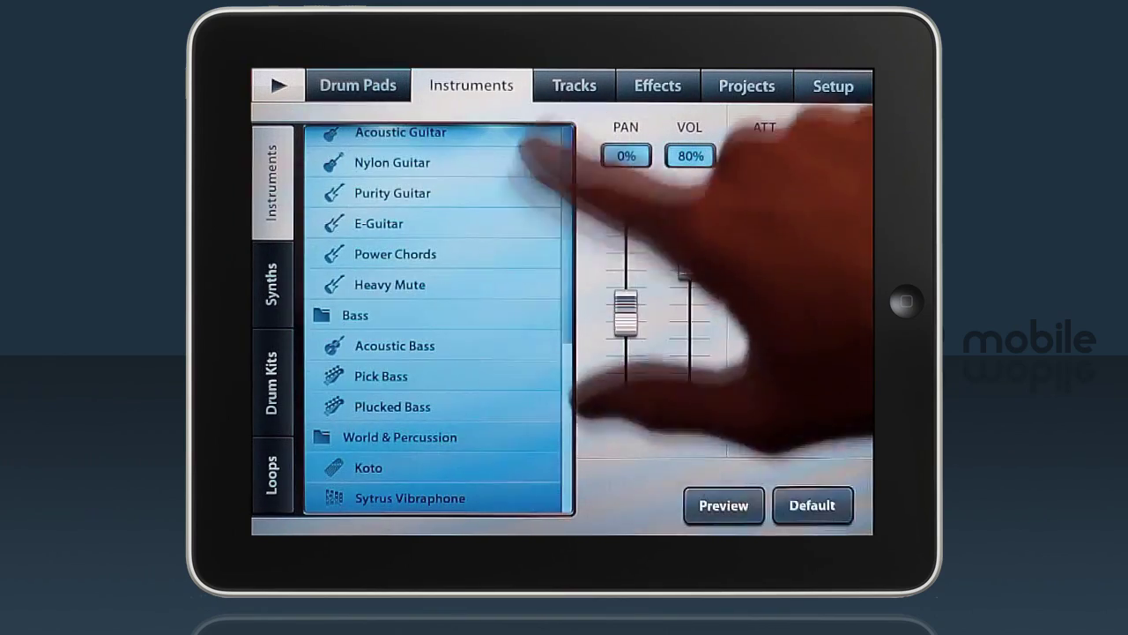
left_click(271, 384)
scroll(432, 317, "down", 5)
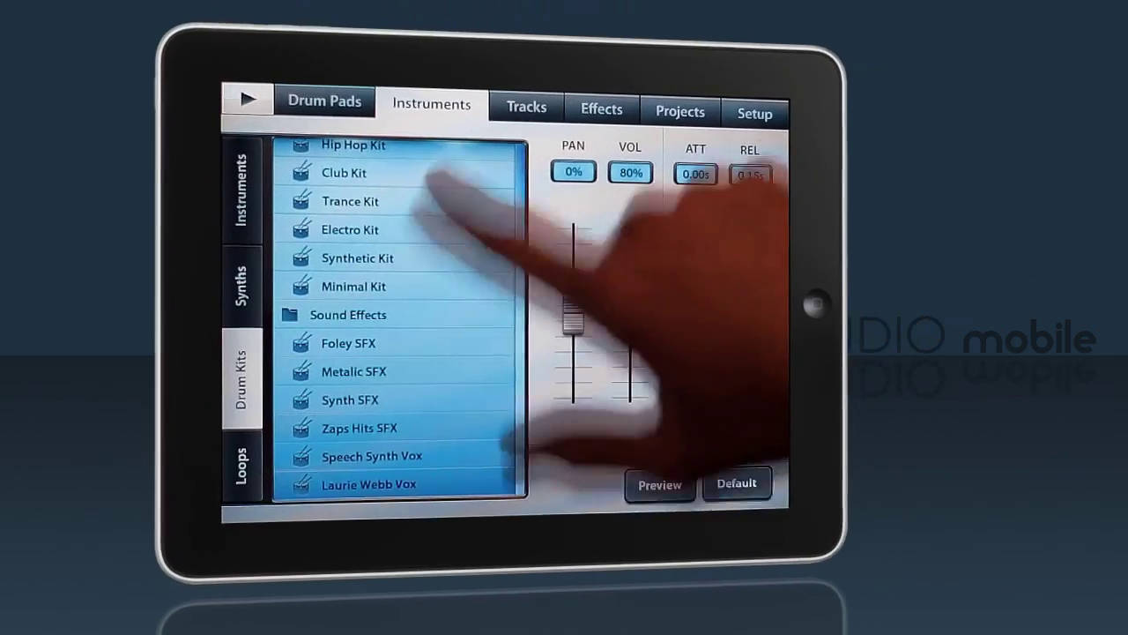